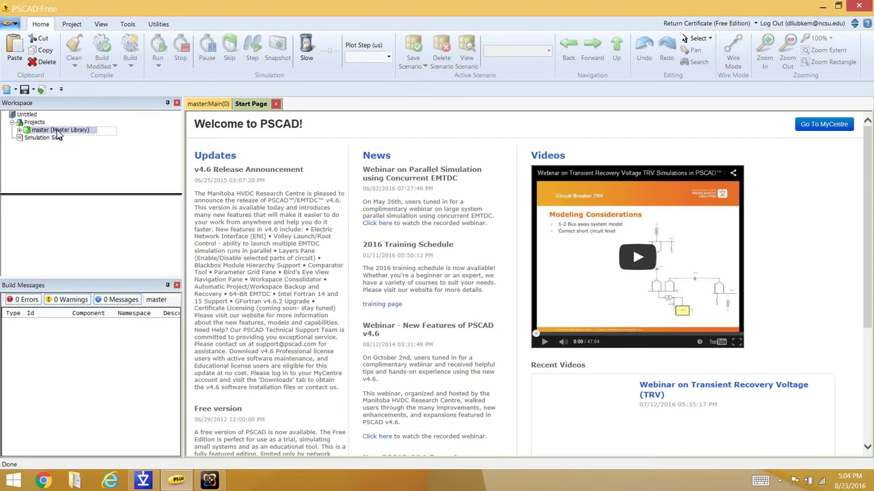
# Create a new case project named RLexample.
pyautogui.rightClick(41, 124)
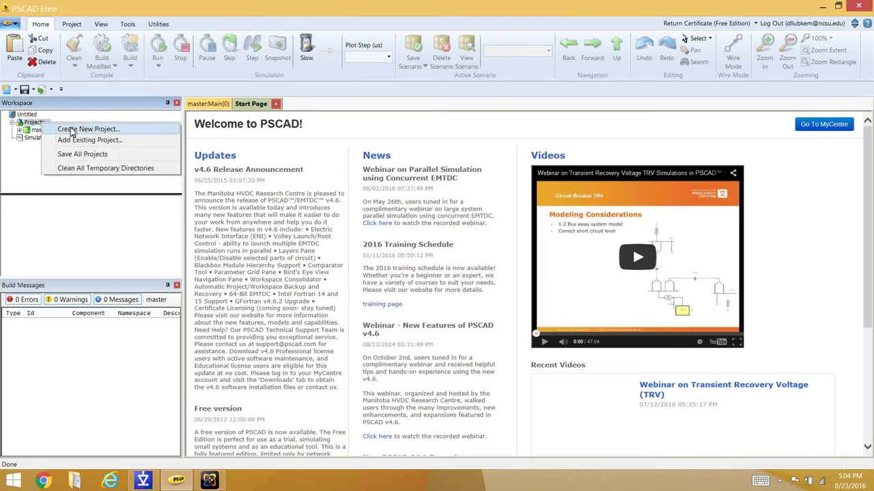
pyautogui.click(72, 130)
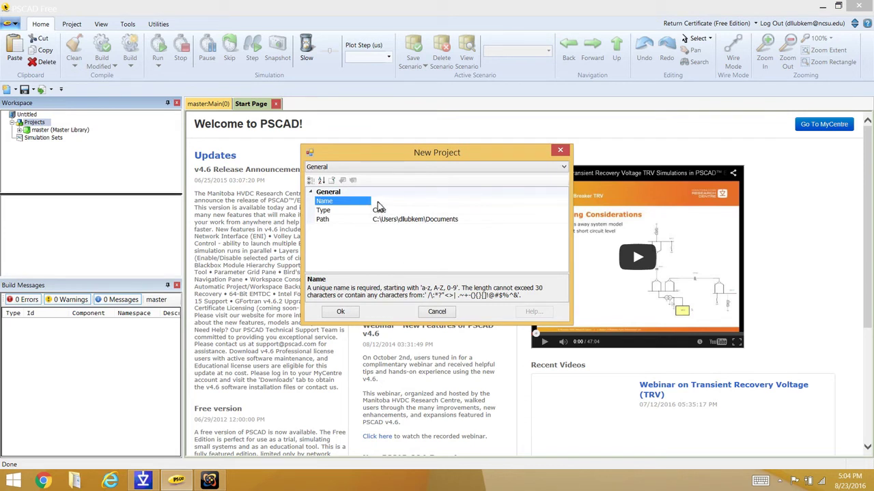
pyautogui.write('RLexample')
pyautogui.click(341, 312)
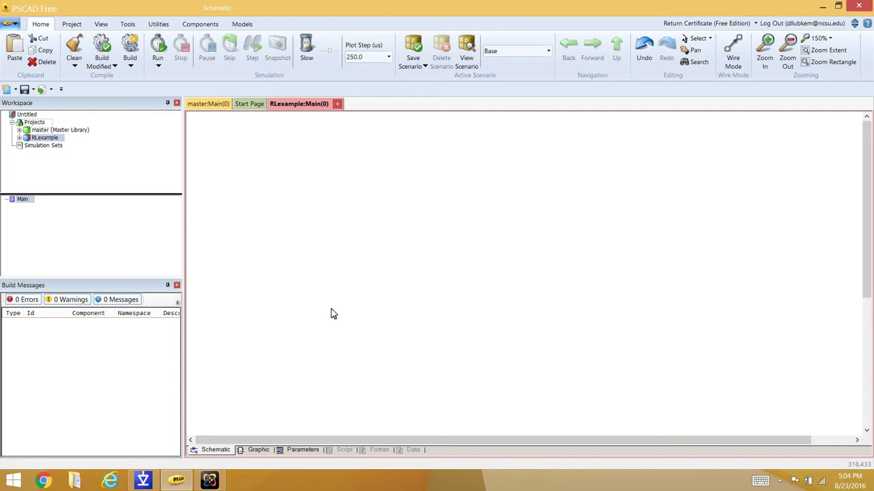
# Copy the 1.0 ohm fixed resistor from the master library into the upper part of the RLexample schematic.
pyautogui.click(206, 27)
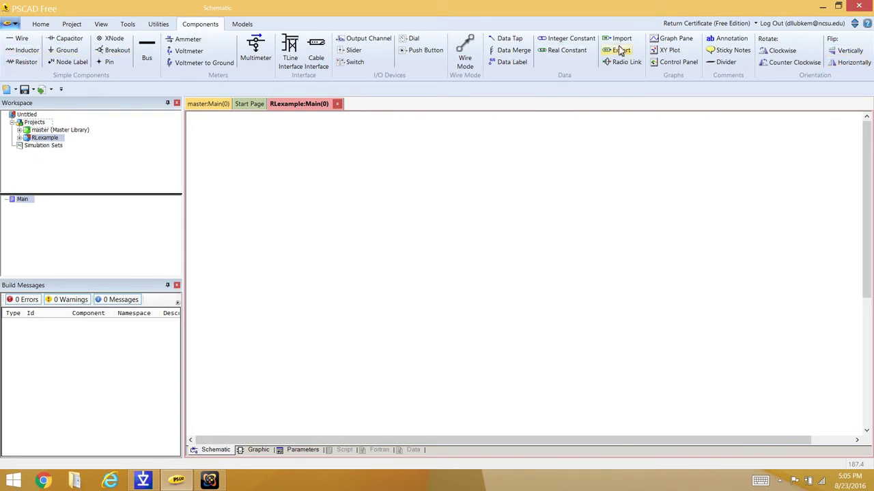
pyautogui.click(211, 107)
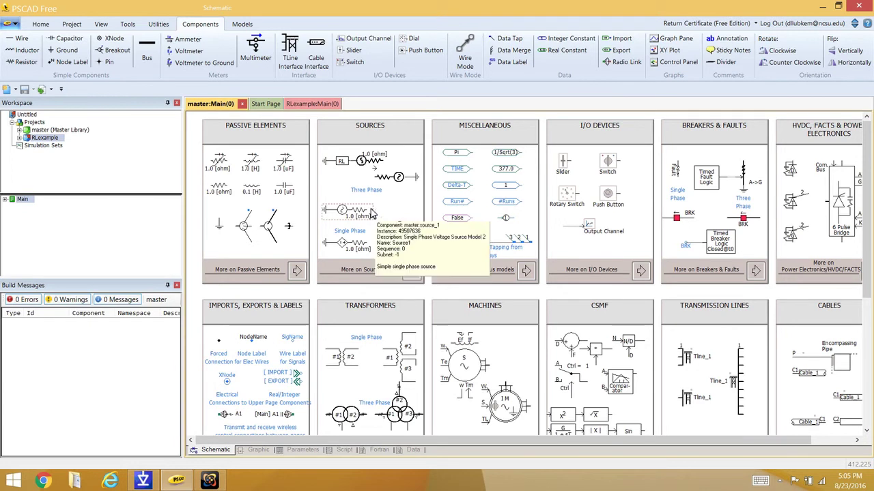
pyautogui.rightClick(220, 190)
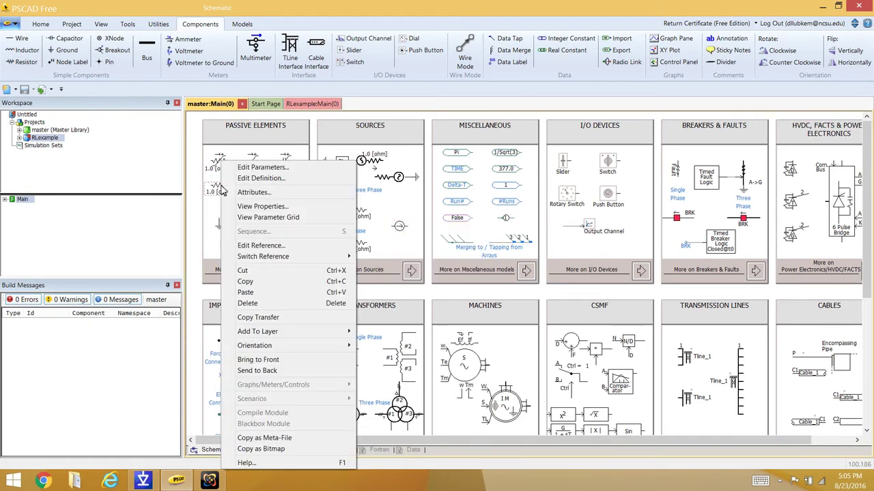
pyautogui.click(260, 283)
pyautogui.click(311, 106)
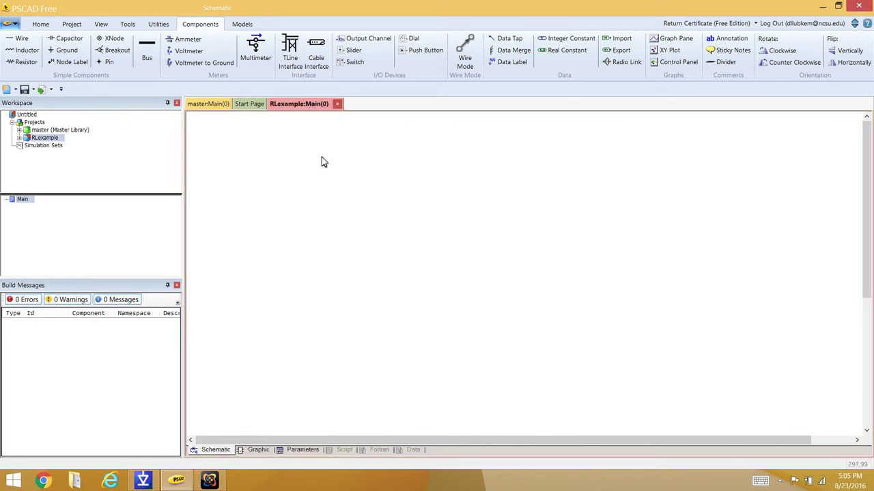
pyautogui.hotkey('ctrl', 'v')
# Place two ground symbols below the resistor's level, one on each side of the RLexample schematic.
pyautogui.click(211, 105)
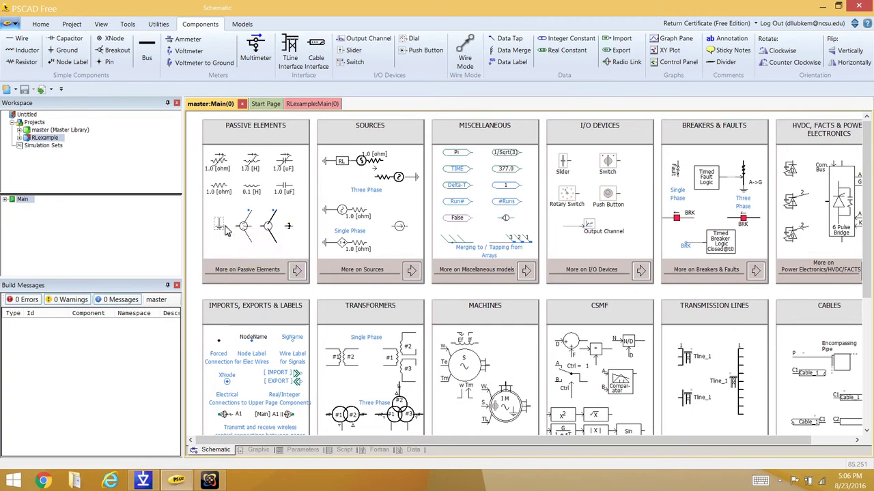
pyautogui.click(307, 108)
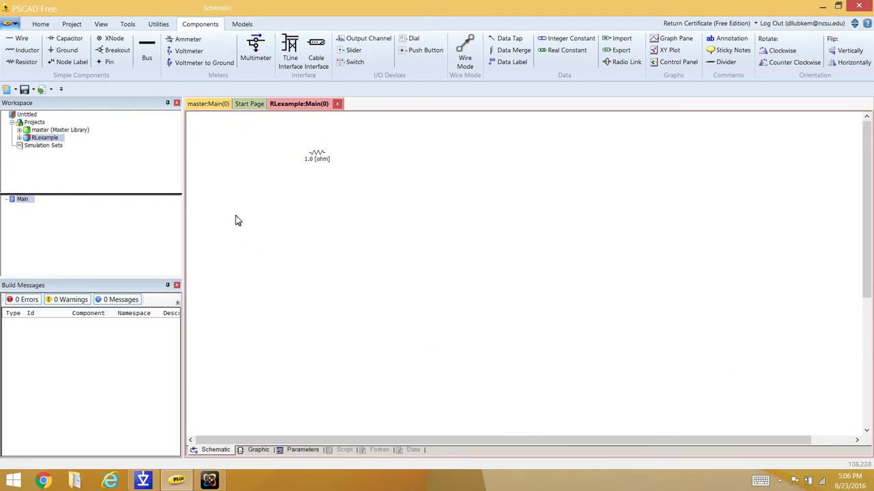
pyautogui.press('g')
pyautogui.press('g')
# Copy the ungrounded single-phase RRL source of the ESYS65 group from the library's sources and place it above the left ground.
pyautogui.click(215, 106)
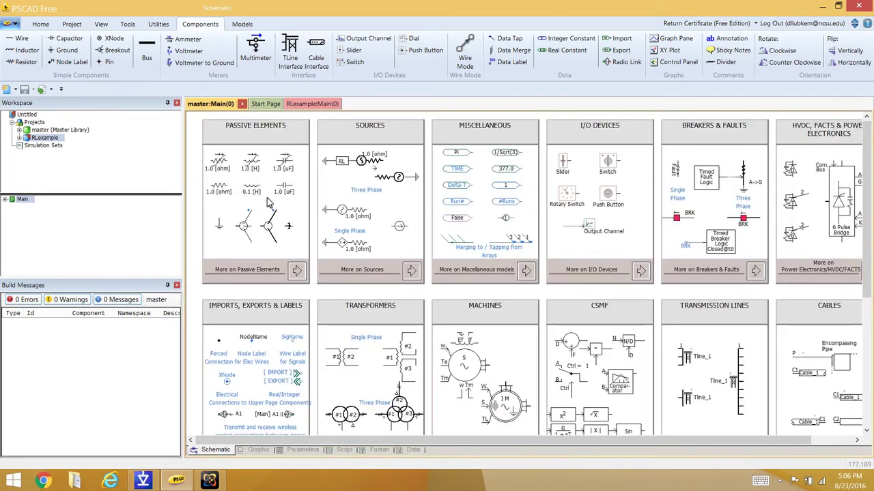
pyautogui.click(411, 271)
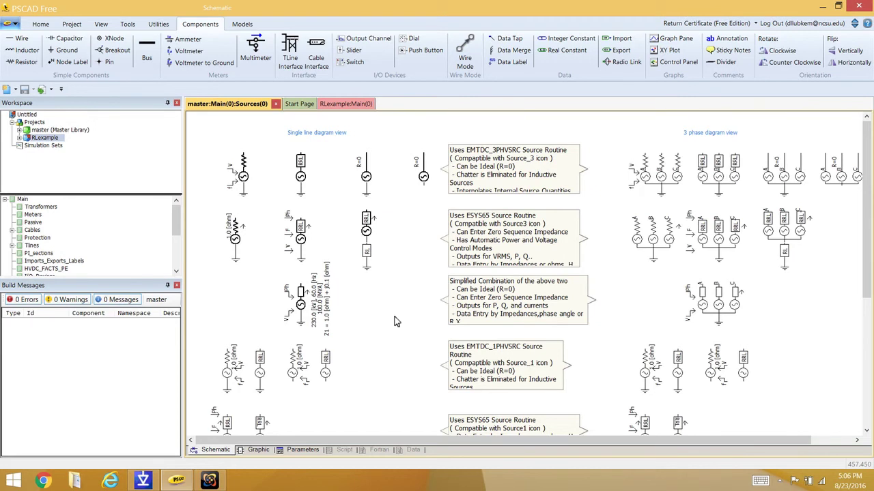
pyautogui.scroll(-2, 394, 321)
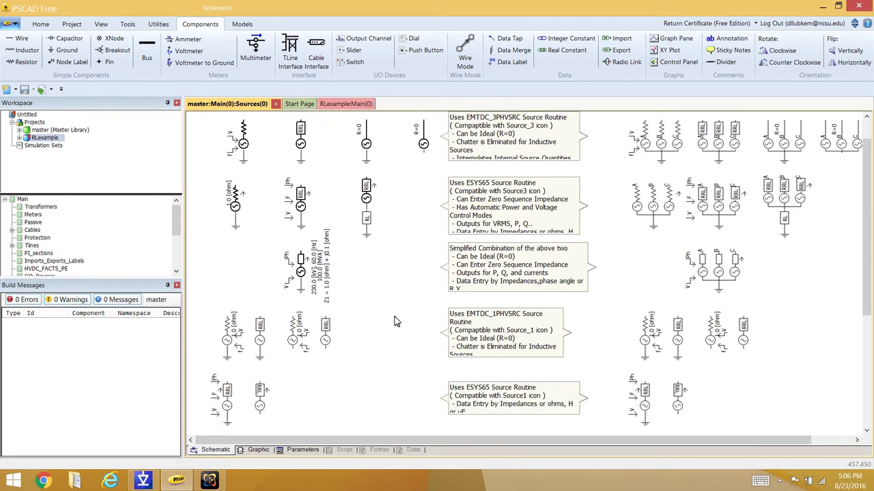
pyautogui.rightClick(265, 396)
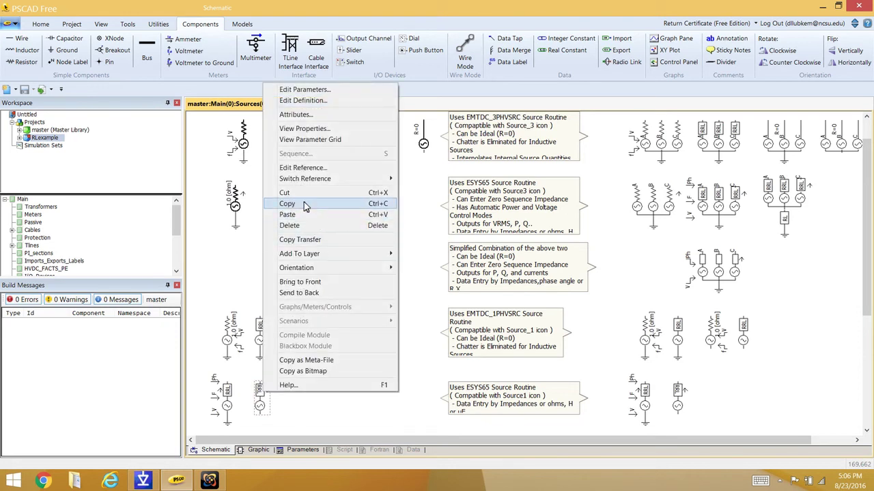
pyautogui.click(305, 203)
pyautogui.click(345, 104)
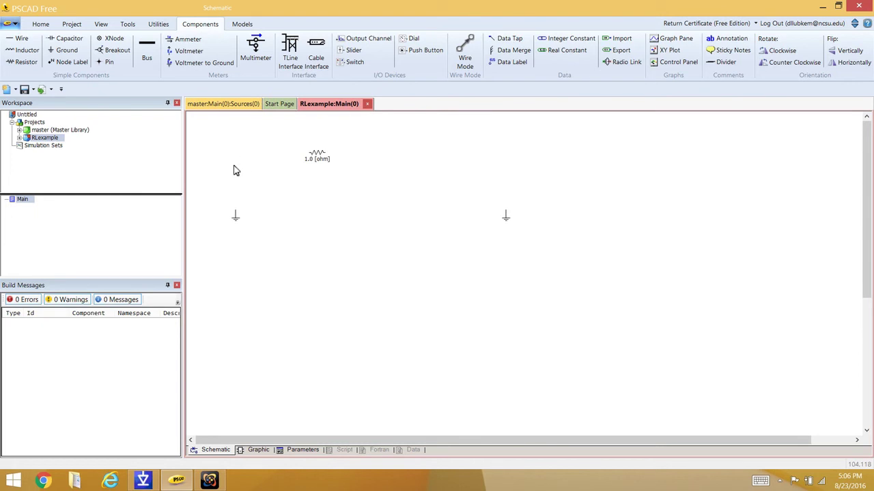
pyautogui.hotkey('ctrl', 'v')
pyautogui.moveTo(236, 166); pyautogui.dragTo(237, 176)
pyautogui.click(237, 175)
pyautogui.click(287, 208)
# Copy the 0.1 H inductor from the master library's passive elements and place it to the right of the resistor.
pyautogui.click(222, 104)
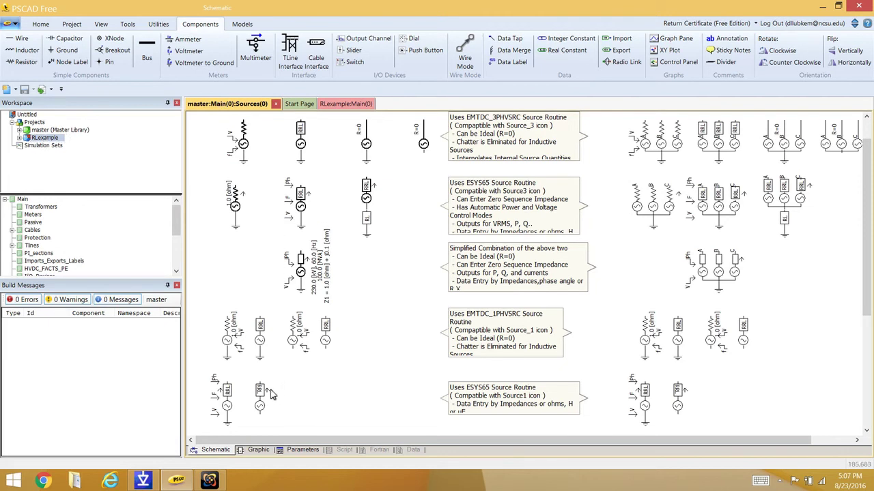
pyautogui.scroll(1, 277, 208)
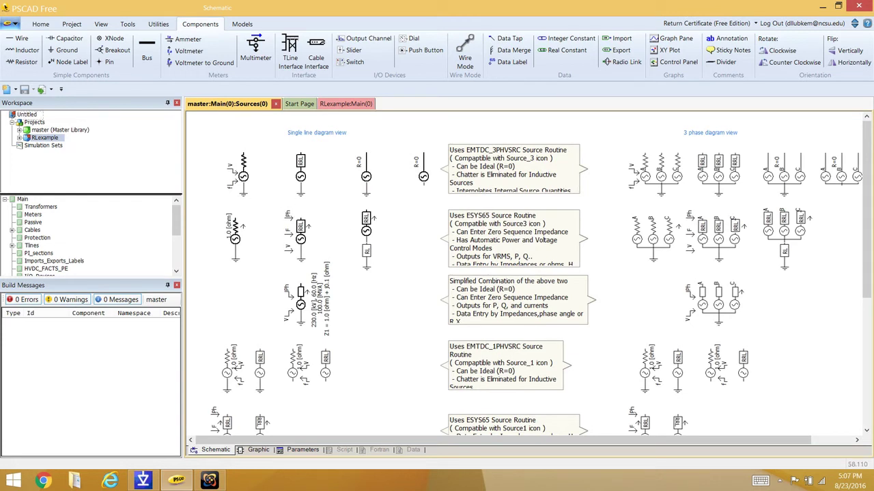
pyautogui.click(60, 129)
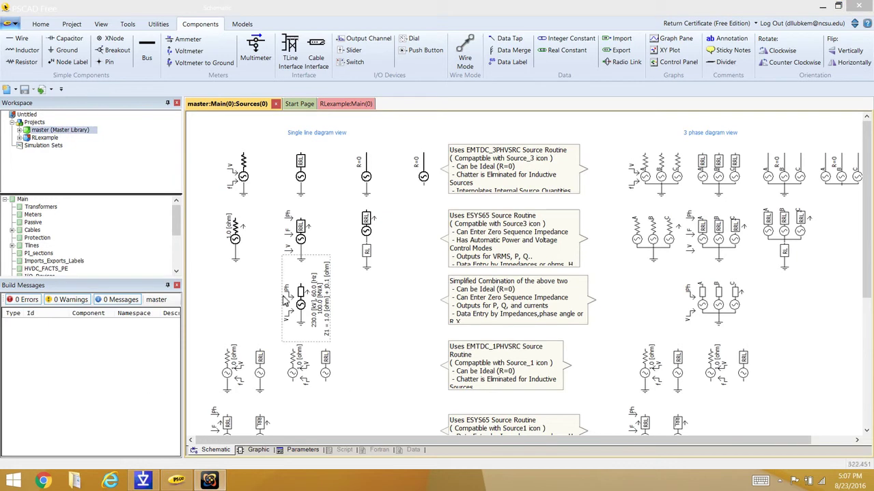
pyautogui.moveTo(285, 301)
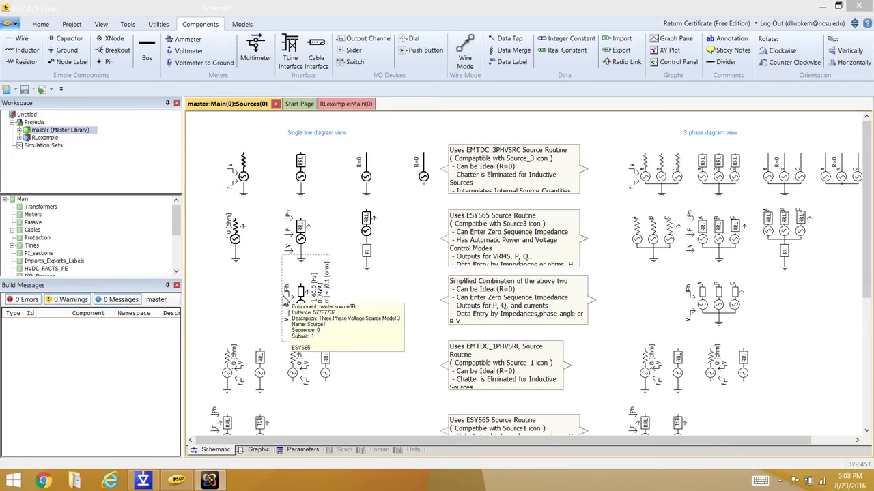
pyautogui.doubleClick(59, 135)
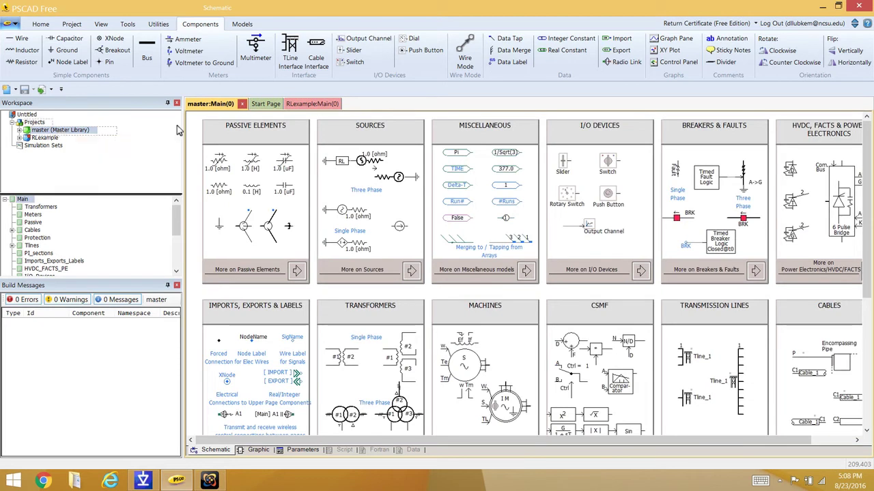
pyautogui.rightClick(253, 193)
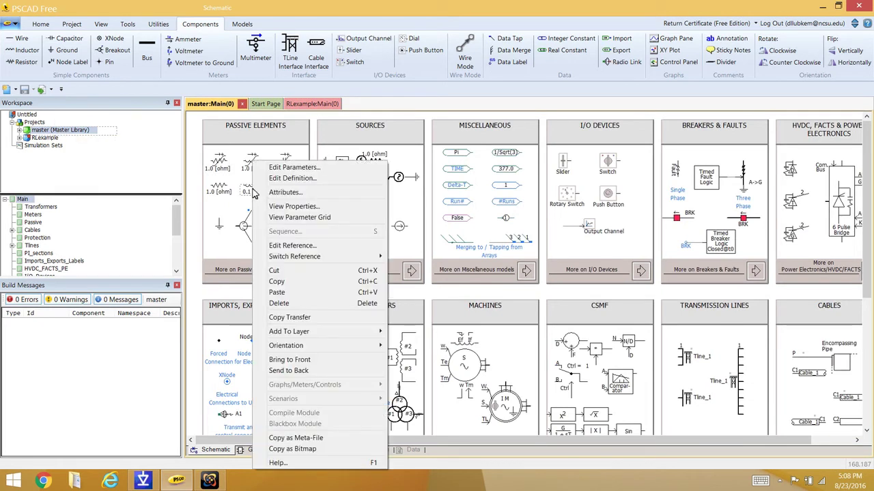
pyautogui.click(276, 281)
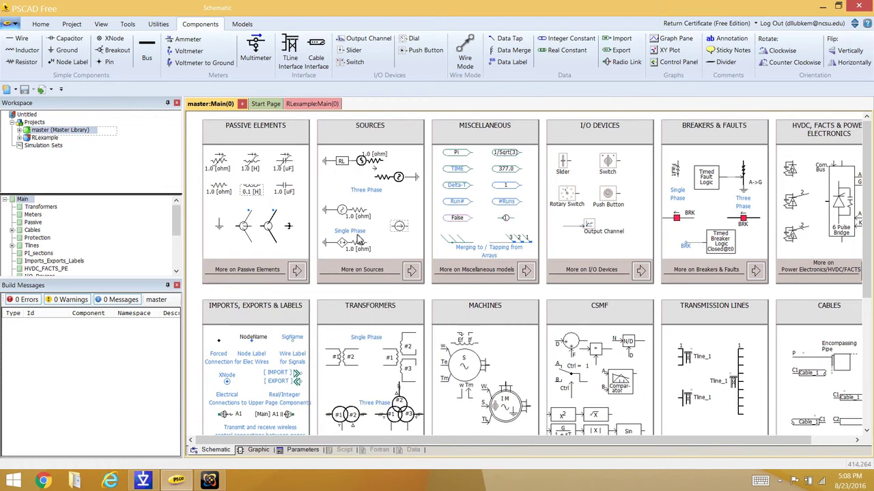
pyautogui.click(306, 106)
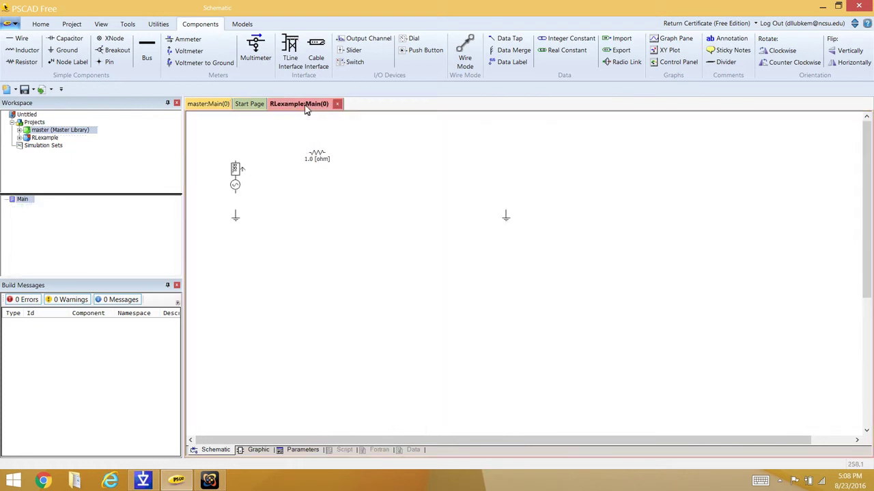
pyautogui.hotkey('ctrl', 'v')
pyautogui.click(374, 151)
pyautogui.moveTo(374, 151); pyautogui.dragTo(373, 159)
# Copy the red-square three-phase single-line breaker from the library's breakers and faults page and paste it above the right ground in RLexample.
pyautogui.click(204, 108)
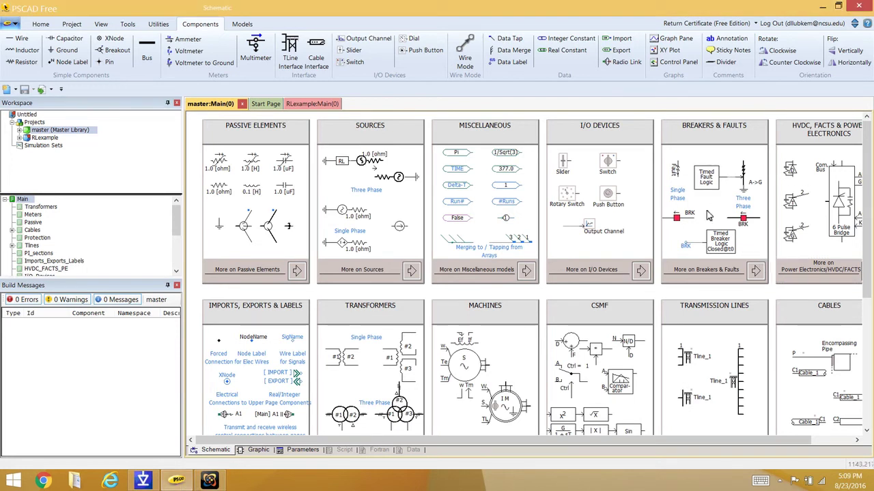
pyautogui.click(758, 270)
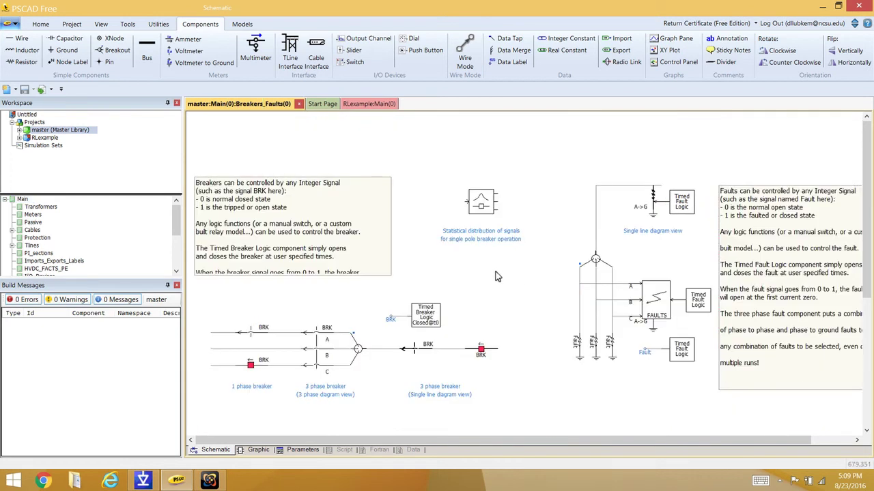
pyautogui.scroll(-4, 497, 281)
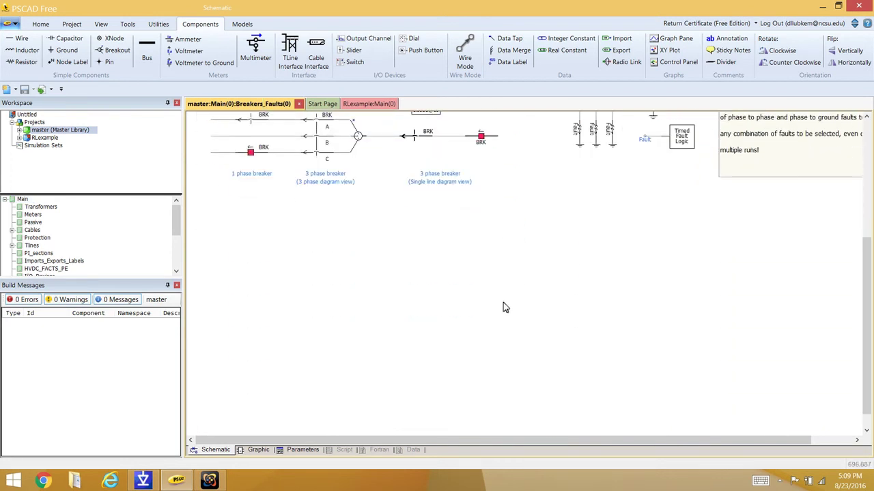
pyautogui.scroll(4, 503, 302)
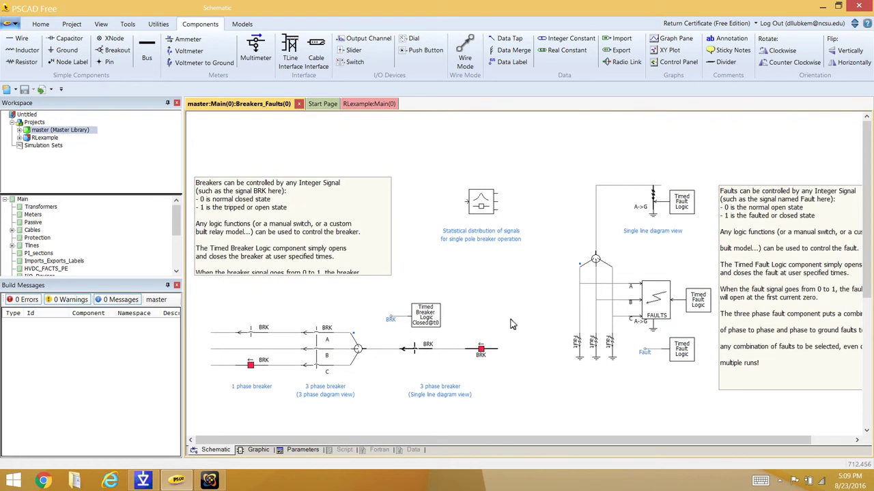
pyautogui.scroll(-1, 509, 324)
pyautogui.click(497, 326)
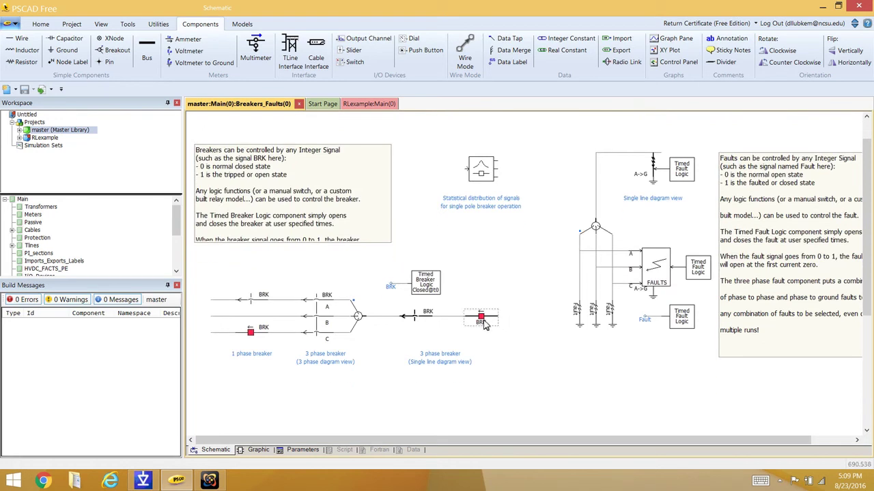
pyautogui.rightClick(484, 325)
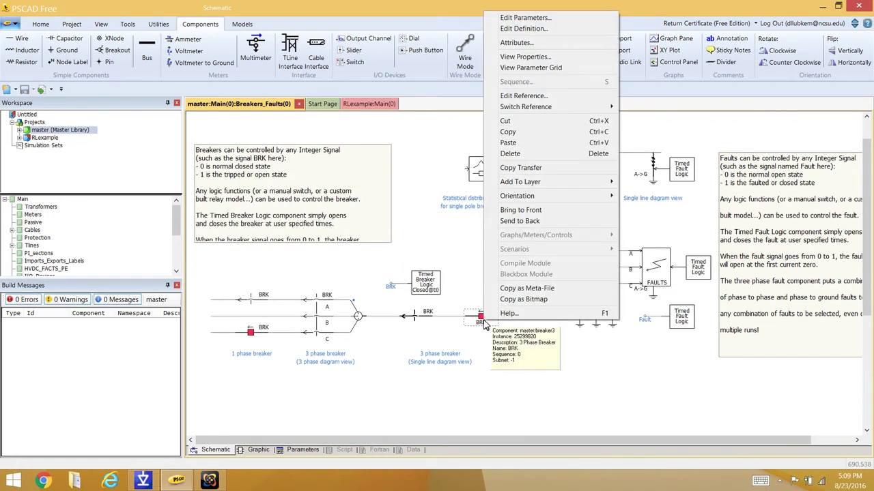
pyautogui.click(525, 133)
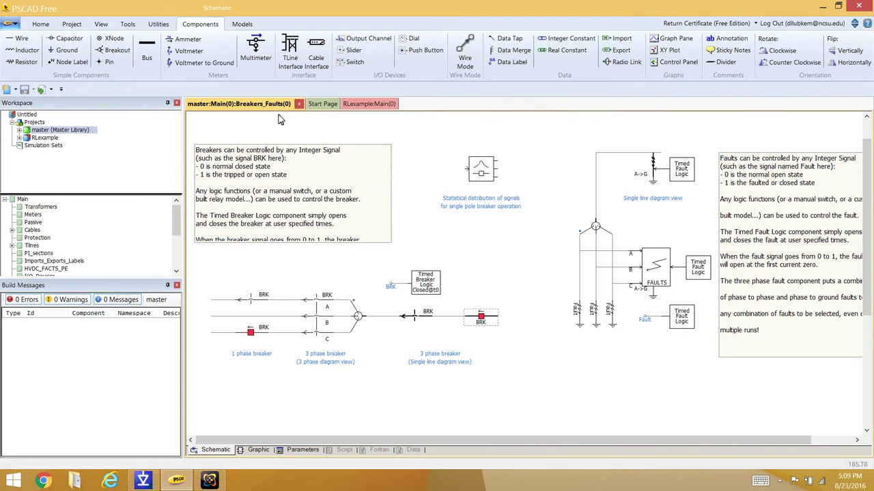
pyautogui.click(379, 105)
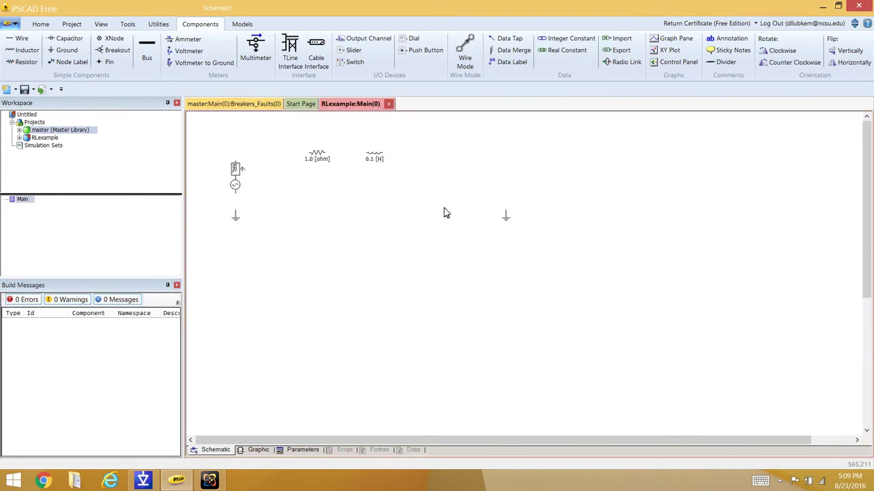
pyautogui.rightClick(497, 183)
pyautogui.click(545, 258)
# Rotate the breaker left to stand vertically and align it directly above the right ground.
pyautogui.rightClick(498, 180)
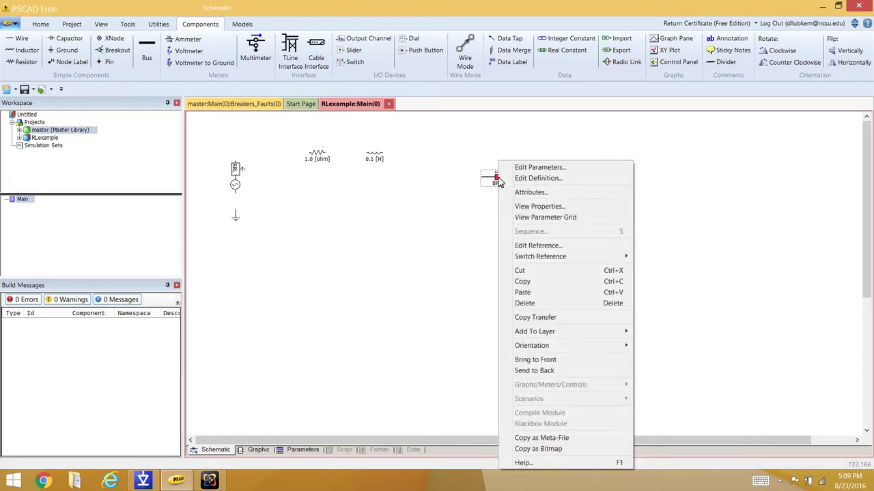
pyautogui.moveTo(581, 346)
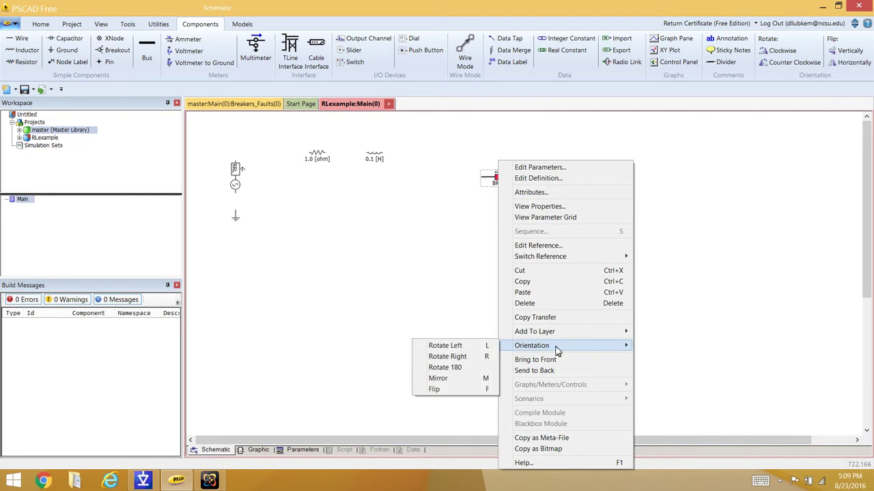
pyautogui.click(445, 346)
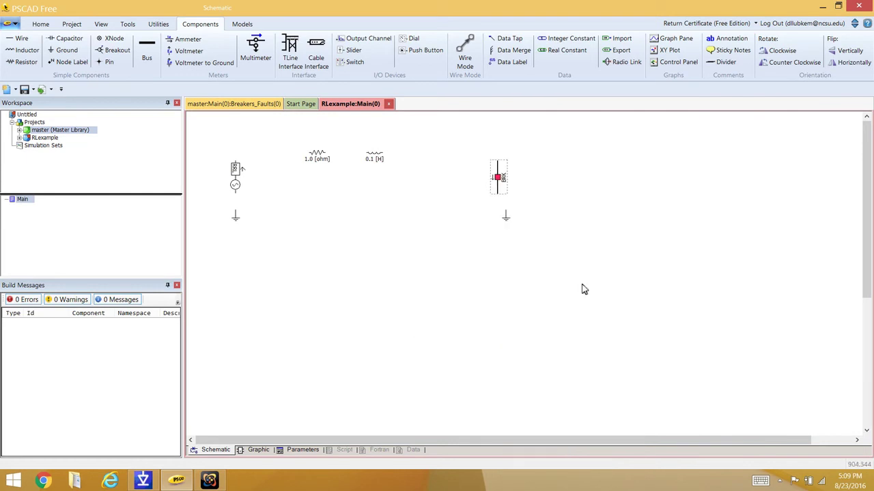
pyautogui.moveTo(499, 183); pyautogui.dragTo(506, 186)
pyautogui.click(509, 190)
pyautogui.click(438, 190)
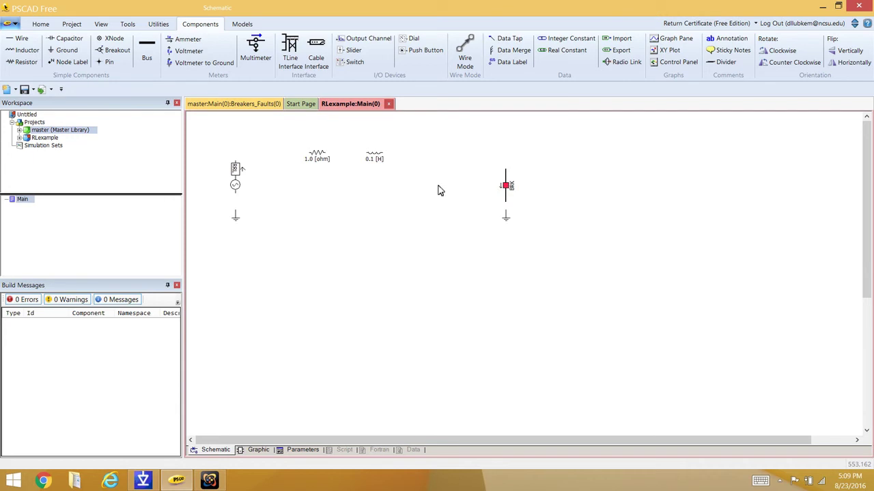
# Copy the Ea node-to-ground voltmeter from the master library's meters and place it just right of the source in RLexample.
pyautogui.click(62, 131)
pyautogui.doubleClick(61, 131)
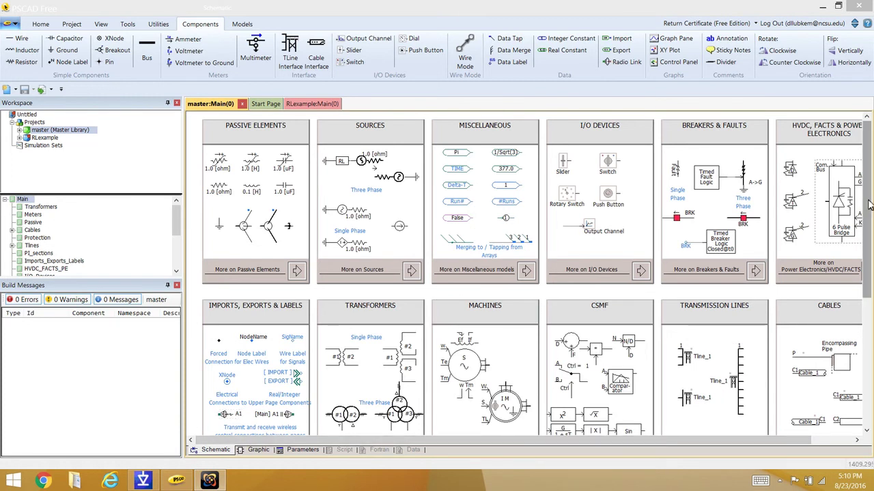
pyautogui.scroll(-5, 584, 394)
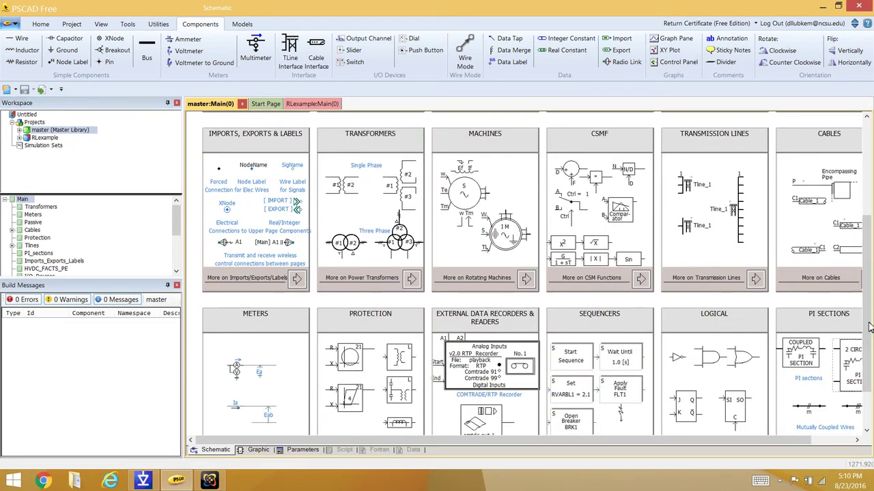
pyautogui.moveTo(866, 339); pyautogui.dragTo(871, 371)
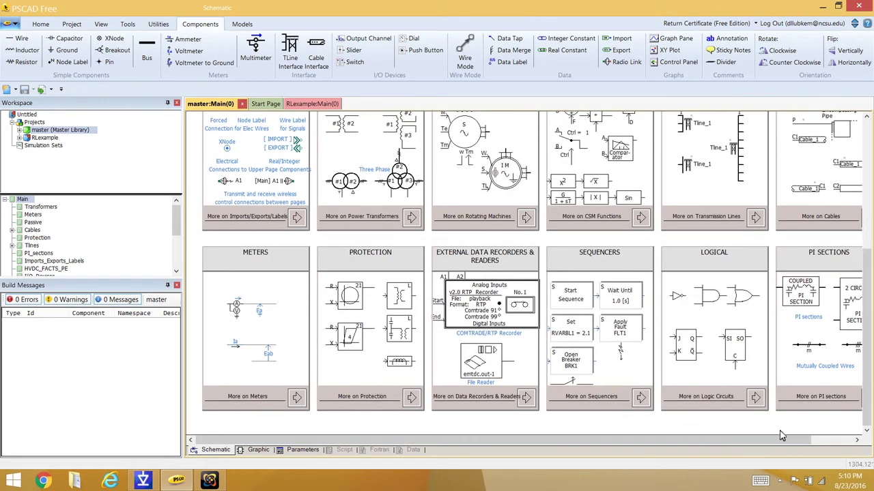
pyautogui.rightClick(262, 316)
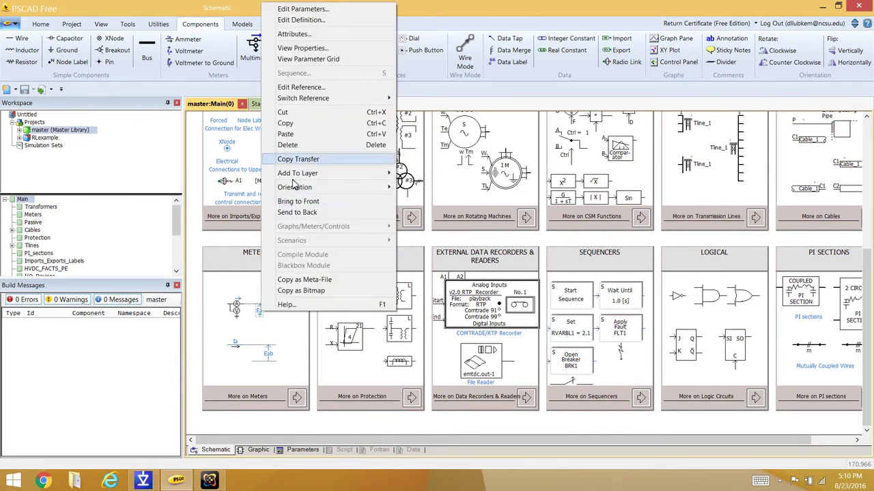
pyautogui.click(300, 124)
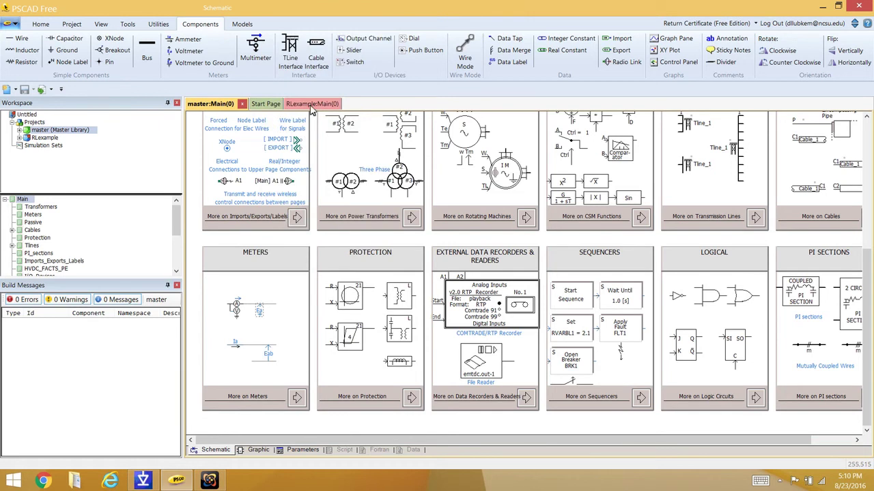
pyautogui.click(312, 103)
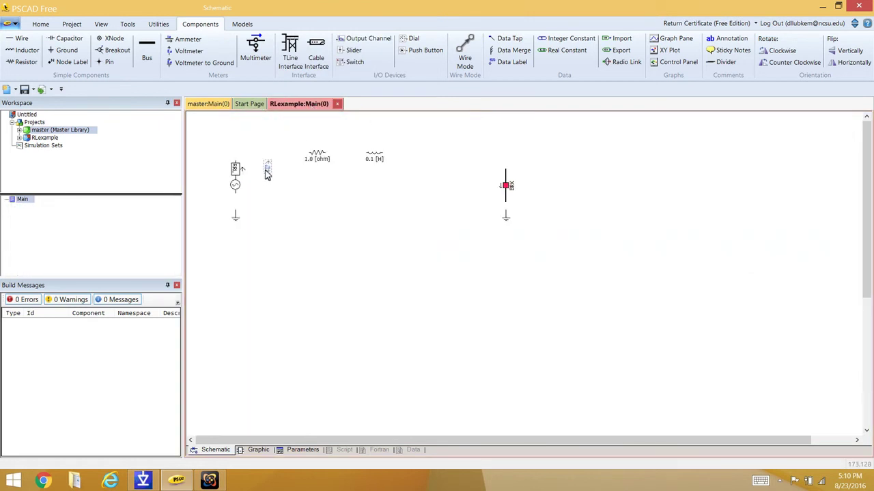
pyautogui.click(239, 174)
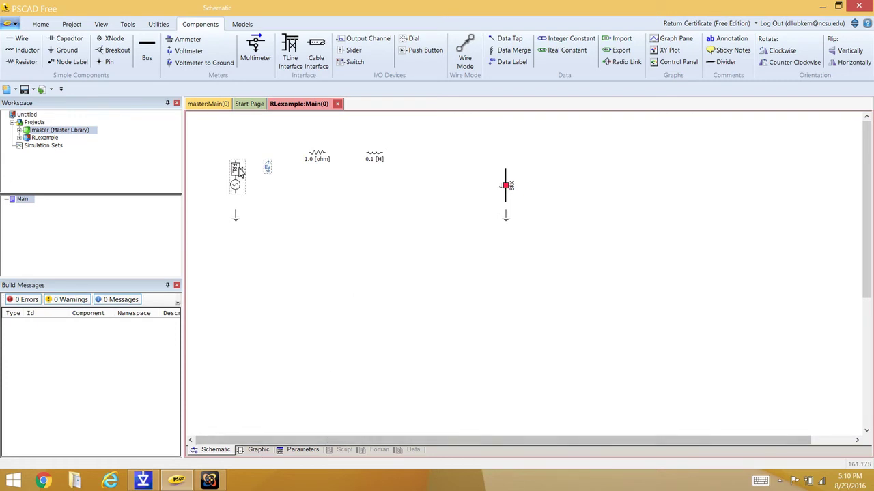
# Copy the Ia ammeter from the master library's meters and place it to the right of the inductor in RLexample.
pyautogui.doubleClick(63, 129)
pyautogui.rightClick(237, 345)
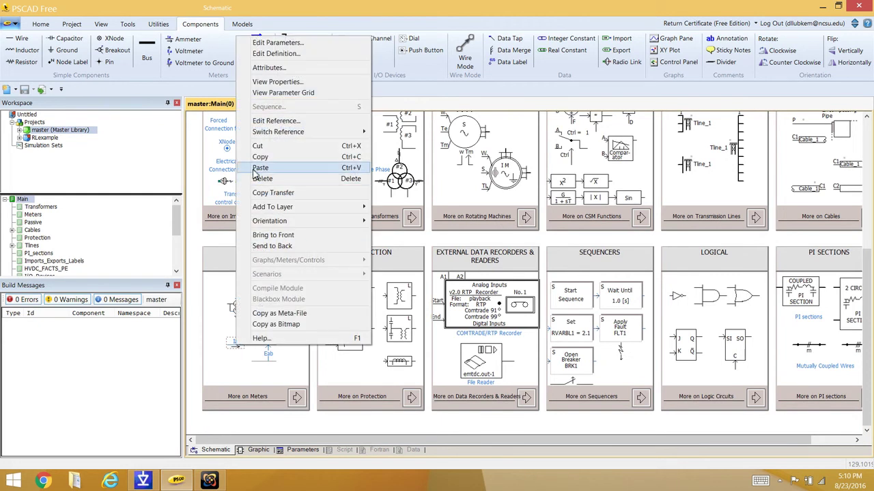
pyautogui.click(272, 158)
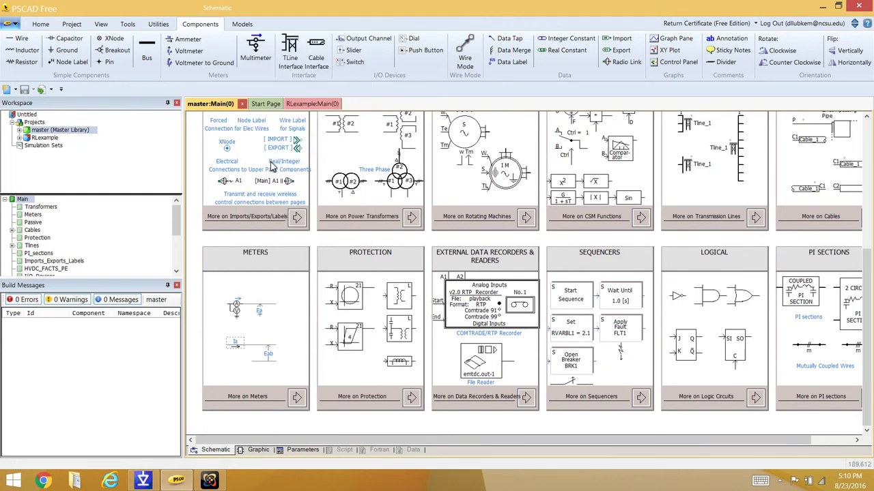
pyautogui.click(304, 105)
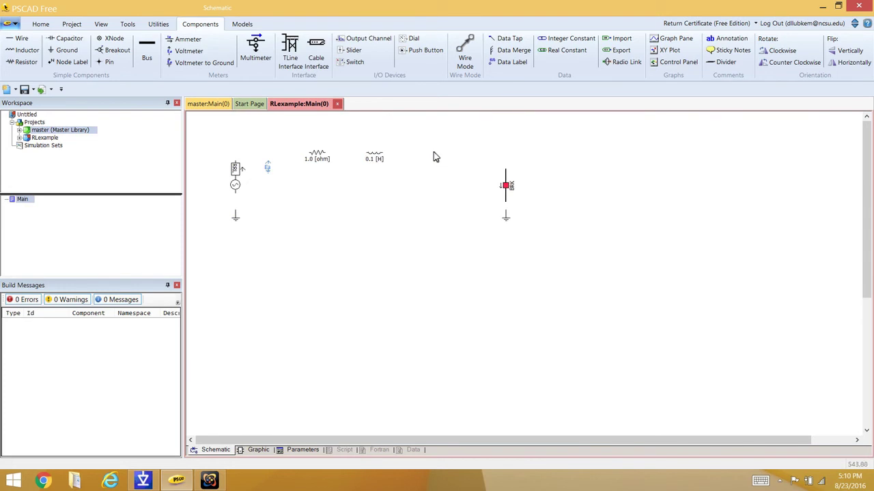
pyautogui.hotkey('ctrl', 'v')
pyautogui.click(432, 160)
# Set the series resistance in the single-phase voltage source's RRL values to 0.001 ohm.
pyautogui.click(242, 178)
pyautogui.doubleClick(237, 175)
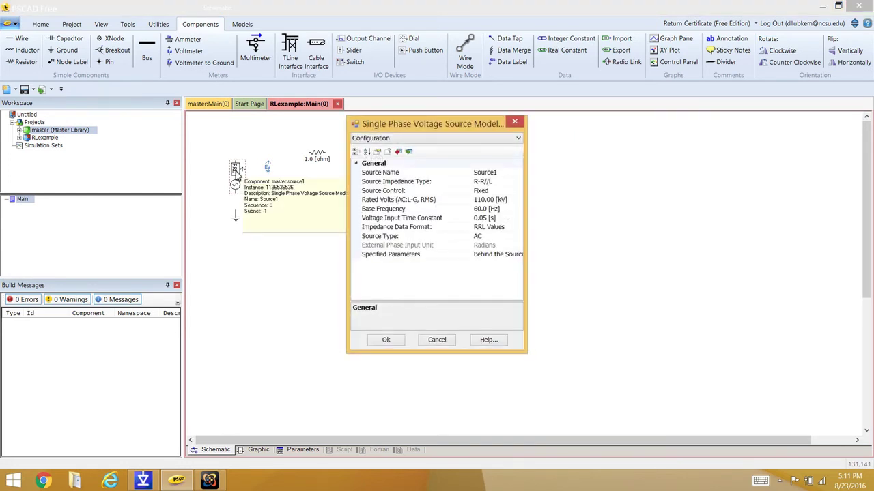
pyautogui.click(422, 138)
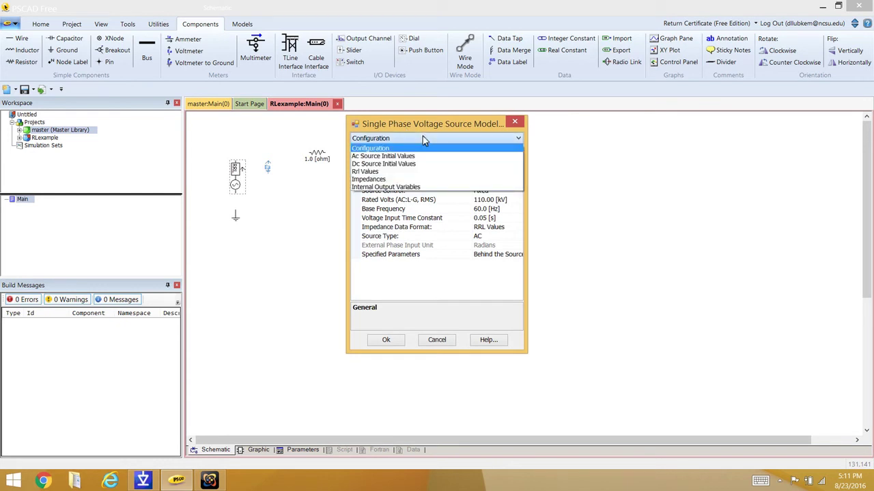
pyautogui.click(399, 173)
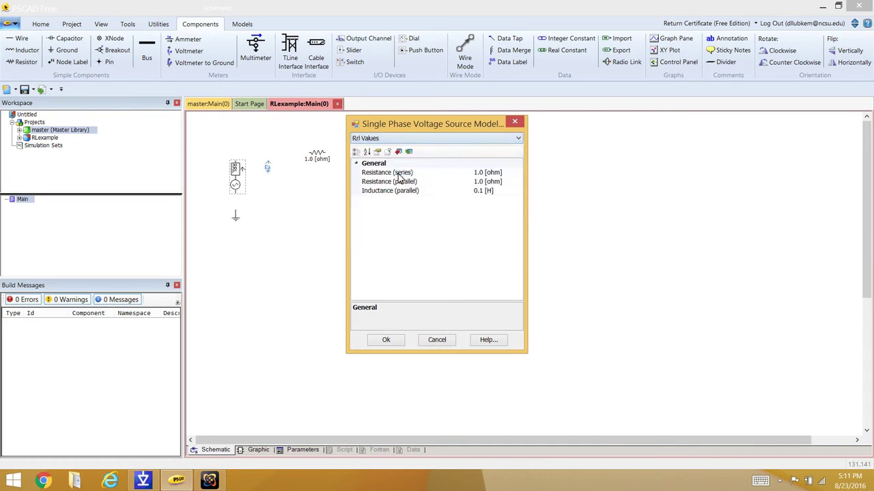
pyautogui.click(481, 173)
pyautogui.click(477, 174)
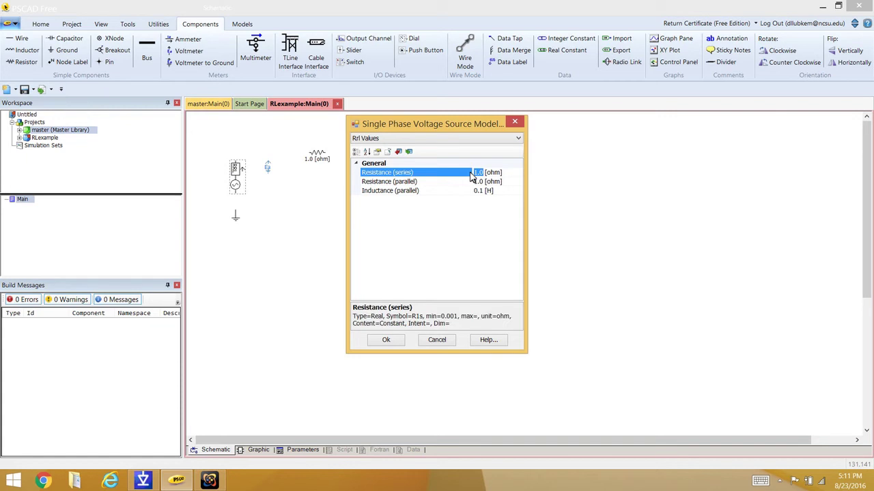
pyautogui.write('0.001')
# Change the voltage source's impedance type to purely resistive in its configuration settings.
pyautogui.click(371, 139)
pyautogui.click(376, 147)
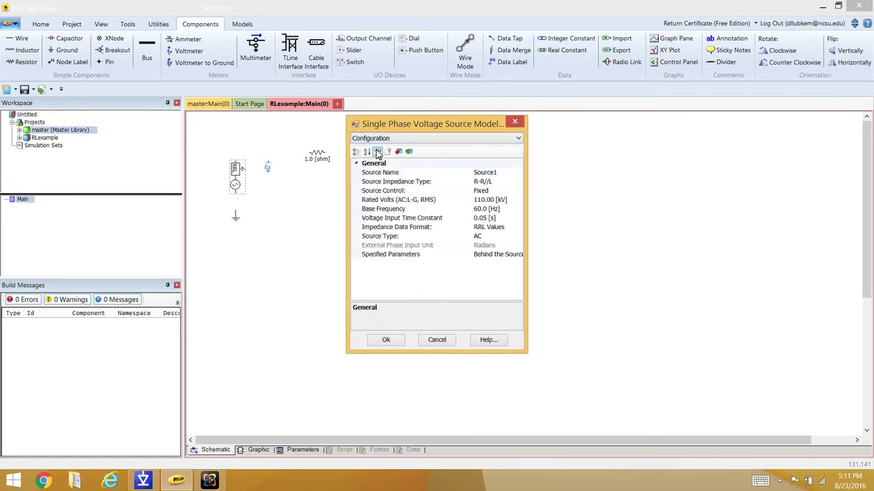
pyautogui.click(499, 183)
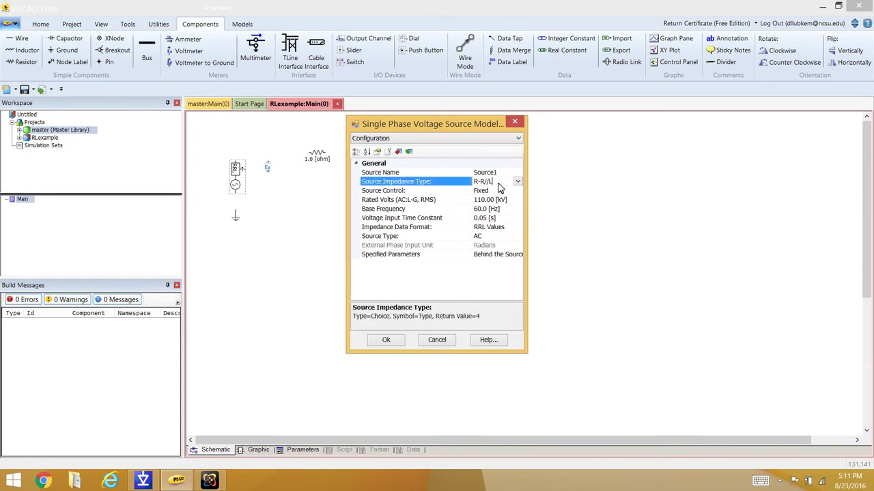
pyautogui.click(518, 181)
# Set the voltage source's initial magnitude (L-G, RMS) to 19.92 kV in the AC initial values and apply the source parameters.
pyautogui.click(373, 140)
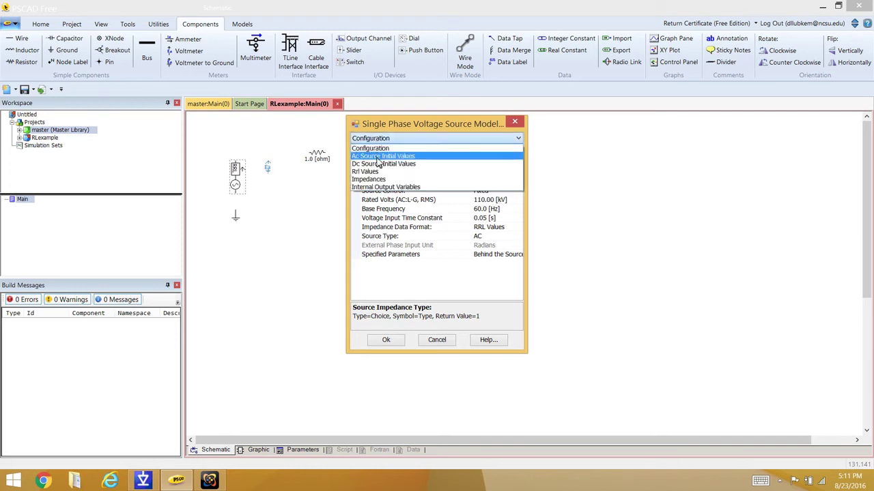
pyautogui.click(378, 158)
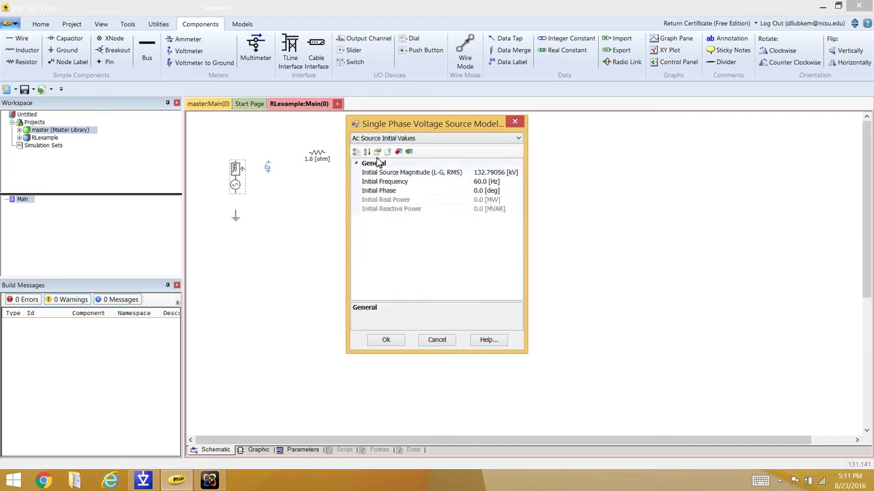
pyautogui.click(486, 174)
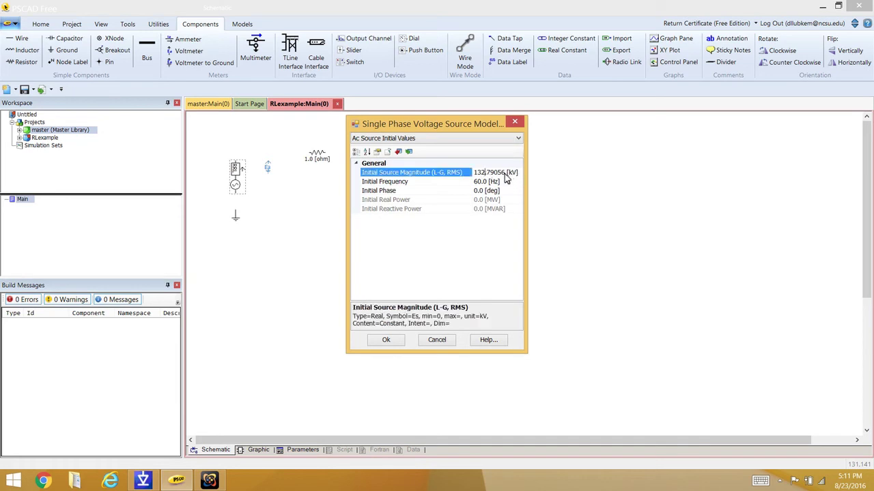
pyautogui.moveTo(506, 177); pyautogui.dragTo(473, 181)
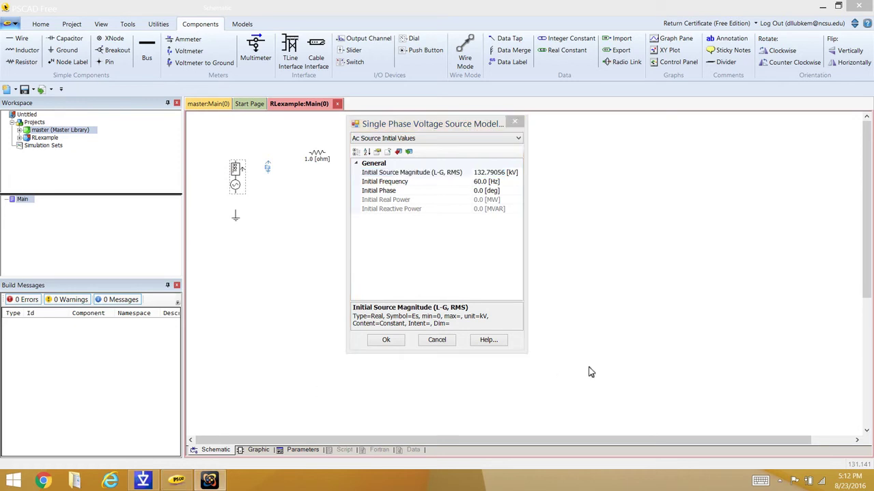
pyautogui.click(505, 177)
pyautogui.click(505, 175)
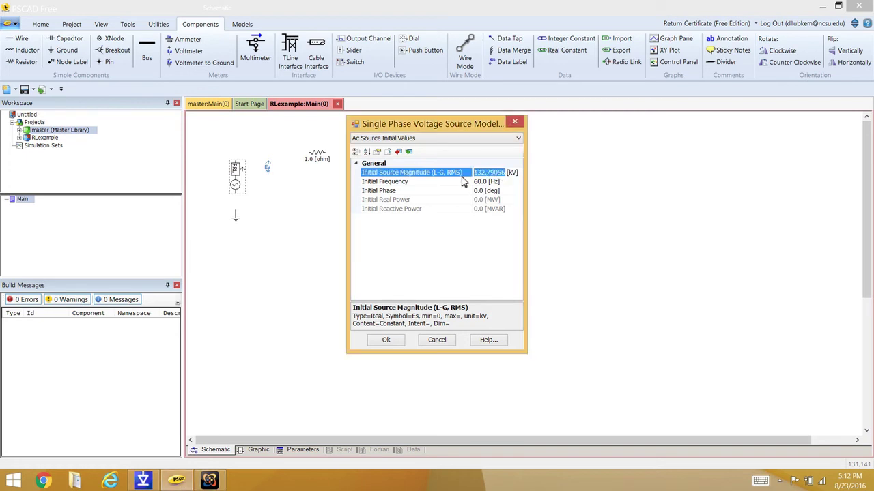
pyautogui.write('19.92')
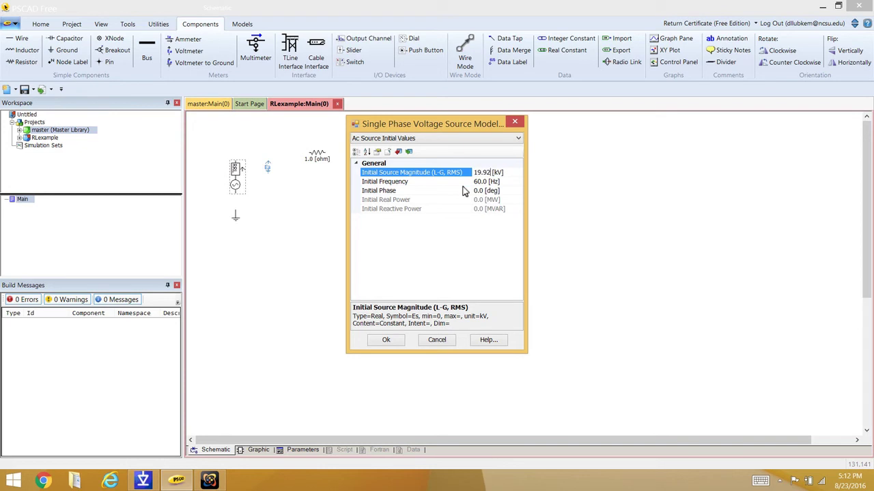
pyautogui.click(390, 339)
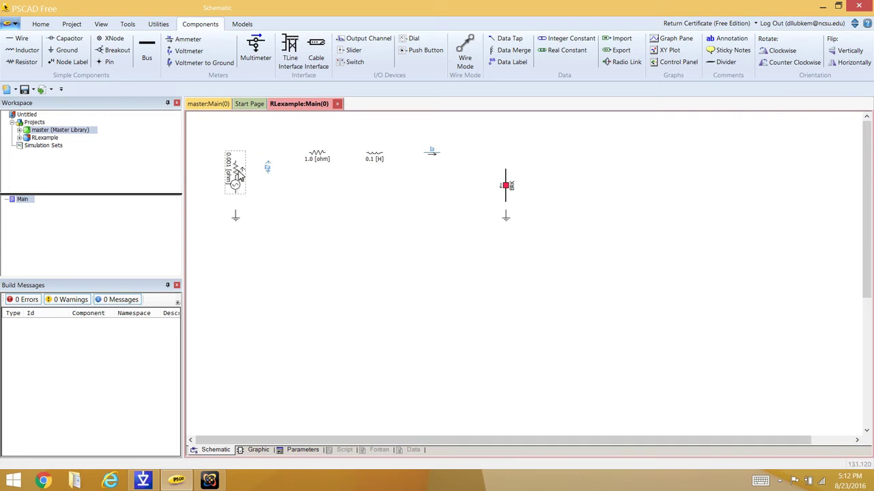
pyautogui.moveTo(243, 176)
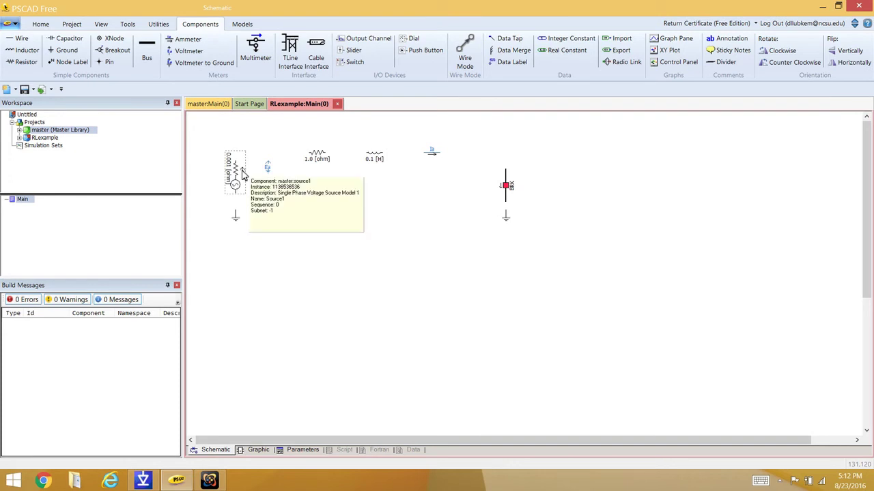
# Set the inductance of the inductor beside the resistor to 0.00796 H.
pyautogui.doubleClick(381, 160)
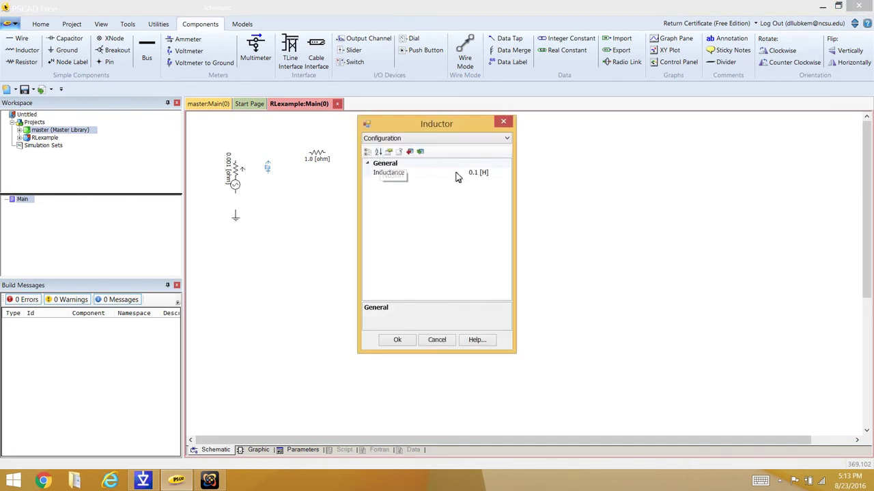
pyautogui.click(478, 175)
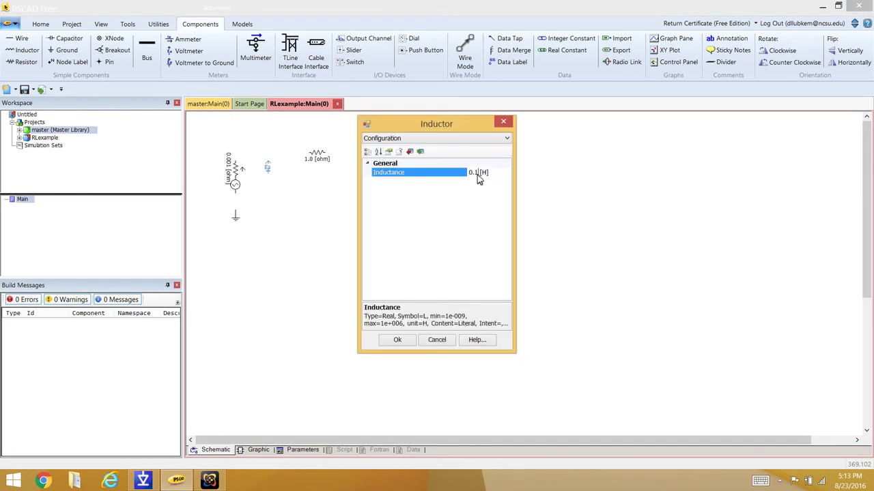
pyautogui.press('BackSpace')
pyautogui.write('00796')
pyautogui.click(399, 341)
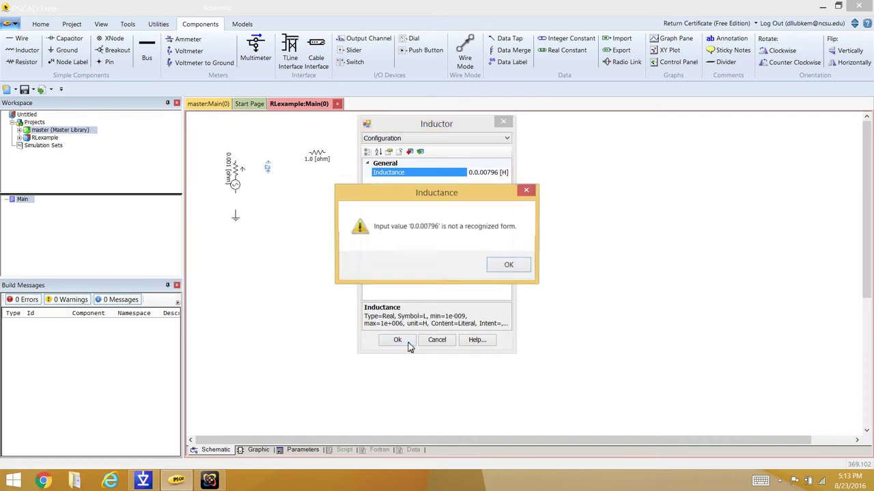
pyautogui.click(517, 270)
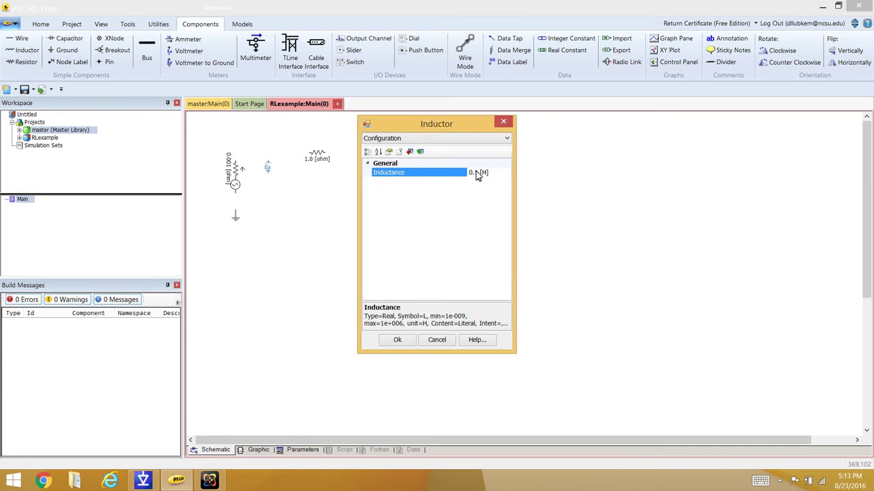
pyautogui.doubleClick(477, 174)
pyautogui.write('00796')
pyautogui.click(408, 340)
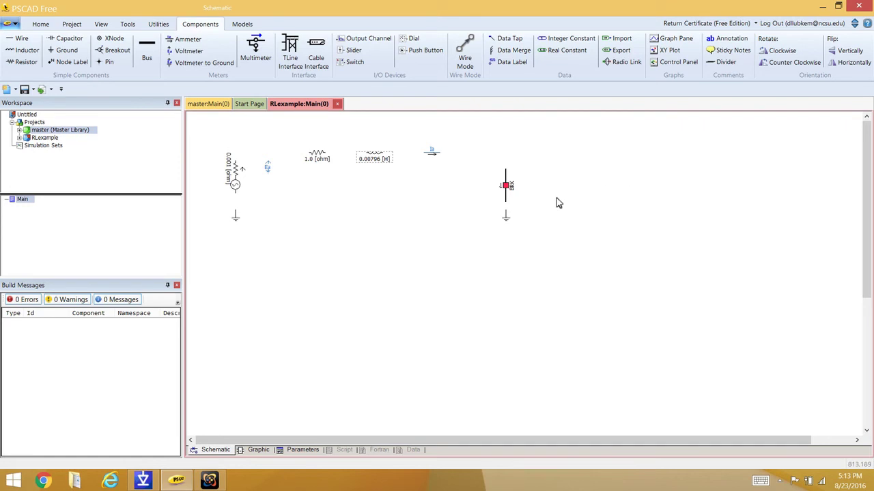
# Rename the three-phase breaker above the right ground as CB in its breaker main data.
pyautogui.click(508, 190)
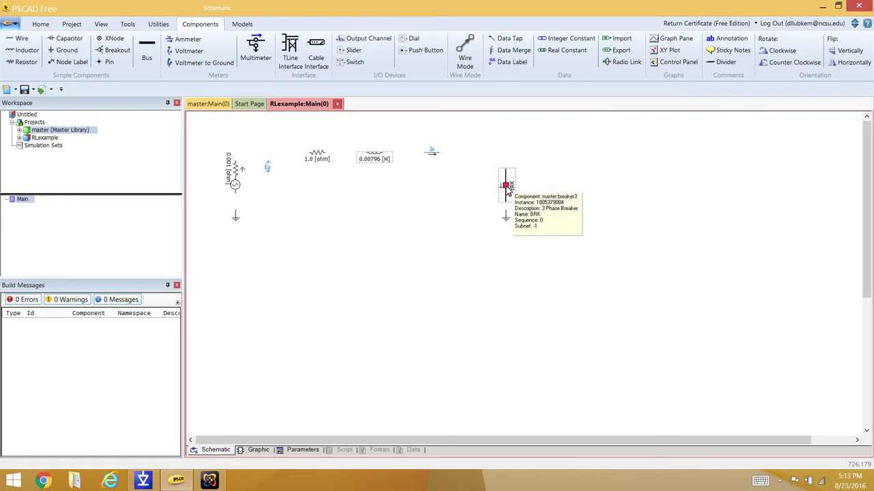
pyautogui.doubleClick(508, 190)
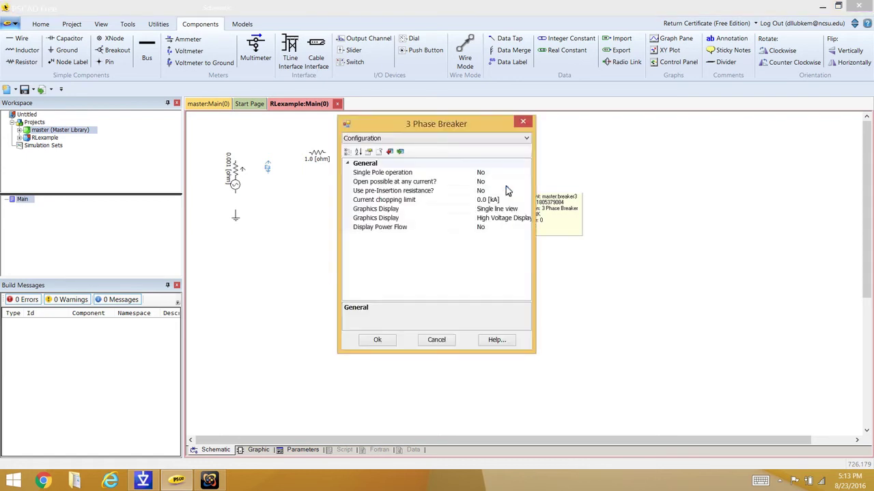
pyautogui.click(373, 139)
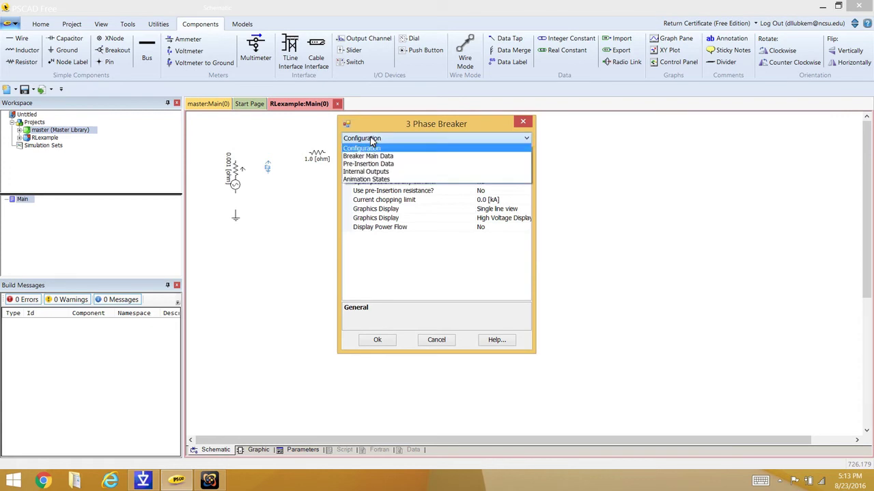
pyautogui.click(371, 156)
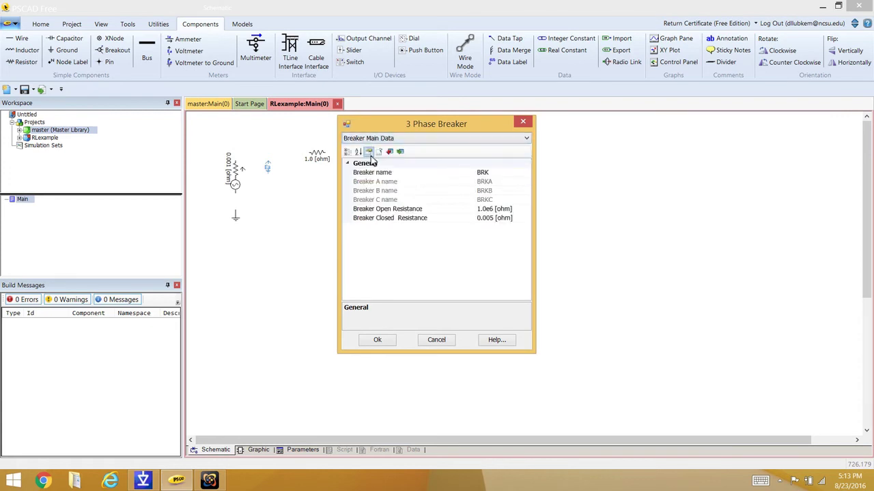
pyautogui.click(488, 174)
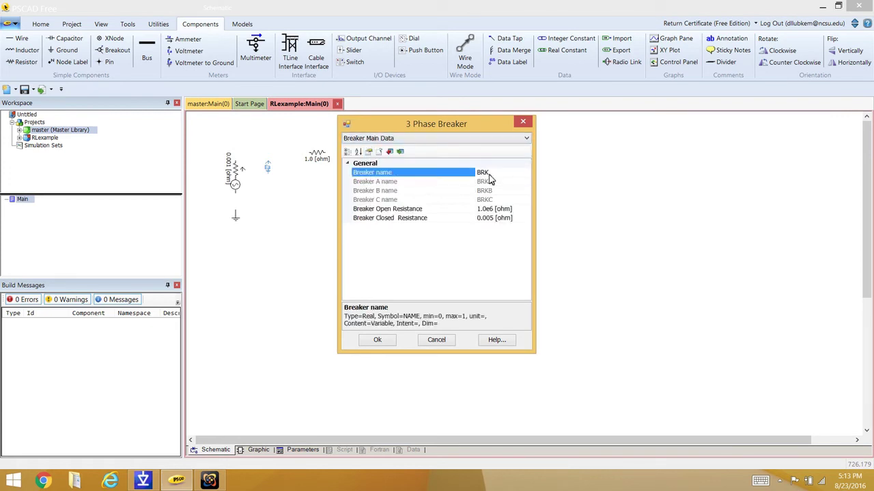
pyautogui.press('BackSpace')
pyautogui.press('BackSpace')
pyautogui.press('BackSpace')
pyautogui.write('CB')
pyautogui.click(362, 343)
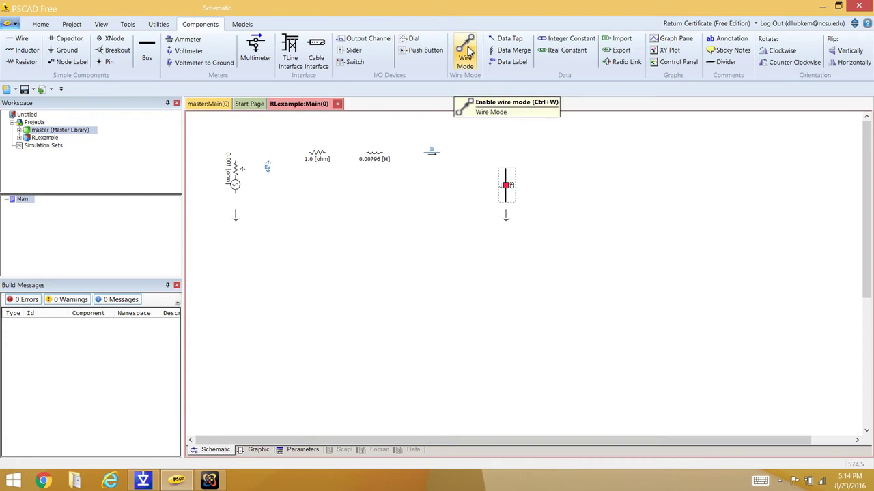
pyautogui.hotkey('ctrl', 'w')
pyautogui.click(267, 217)
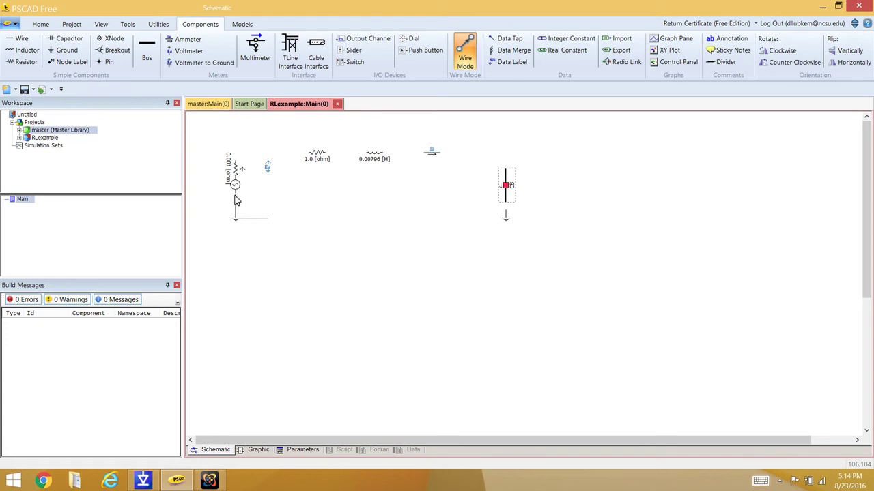
pyautogui.click(235, 196)
pyautogui.press('Escape')
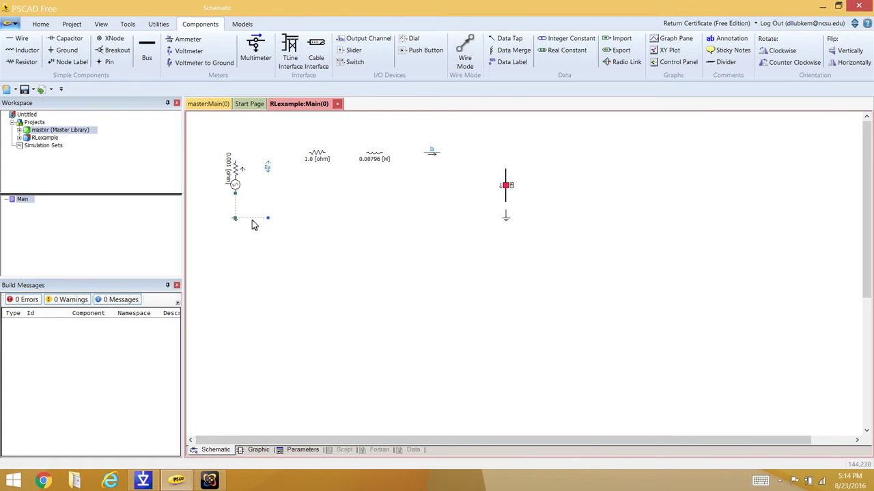
pyautogui.click(278, 240)
pyautogui.rightClick(254, 219)
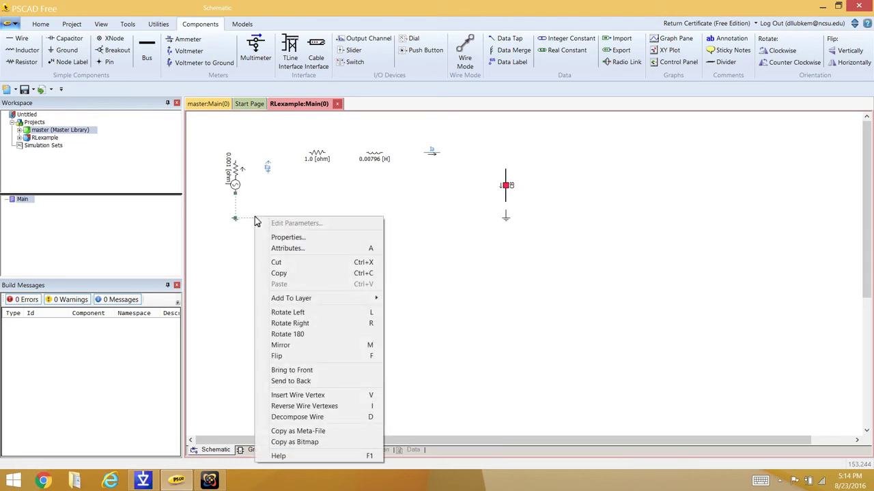
pyautogui.click(288, 262)
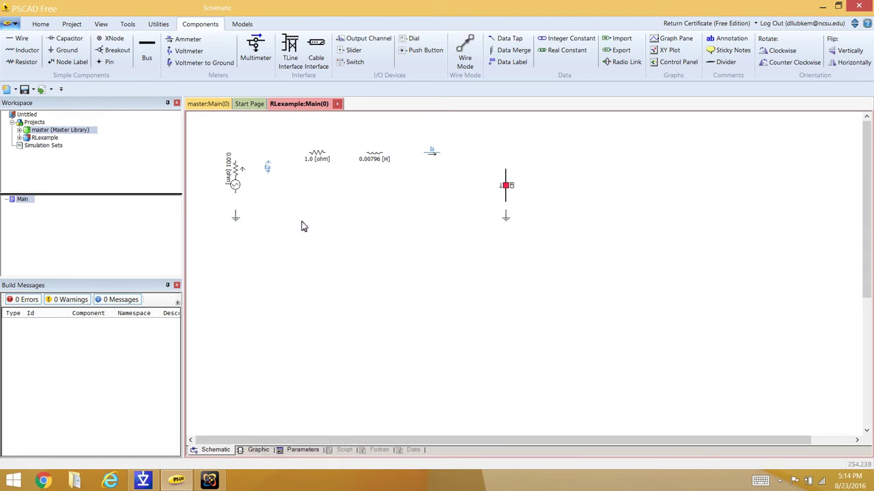
# Wire the lower terminal of the voltage source straight down to the ground beneath it.
pyautogui.click(235, 214)
pyautogui.hotkey('ctrl', 'w')
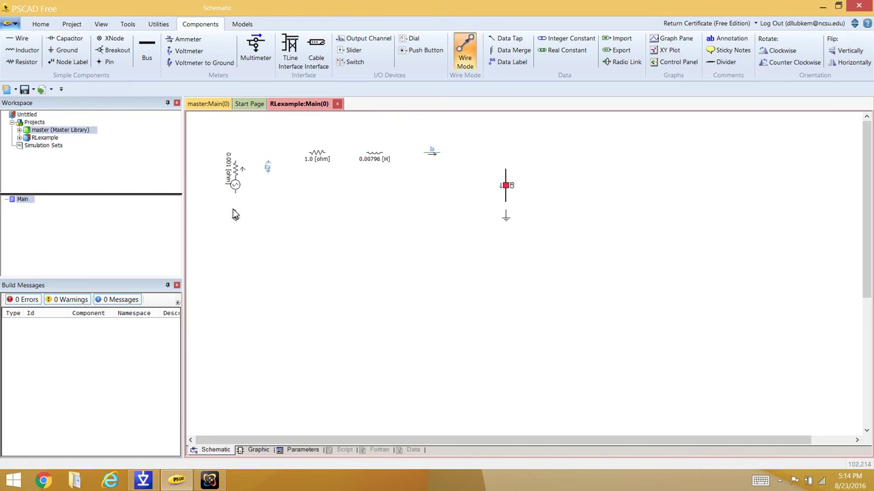
pyautogui.click(235, 216)
pyautogui.rightClick(235, 198)
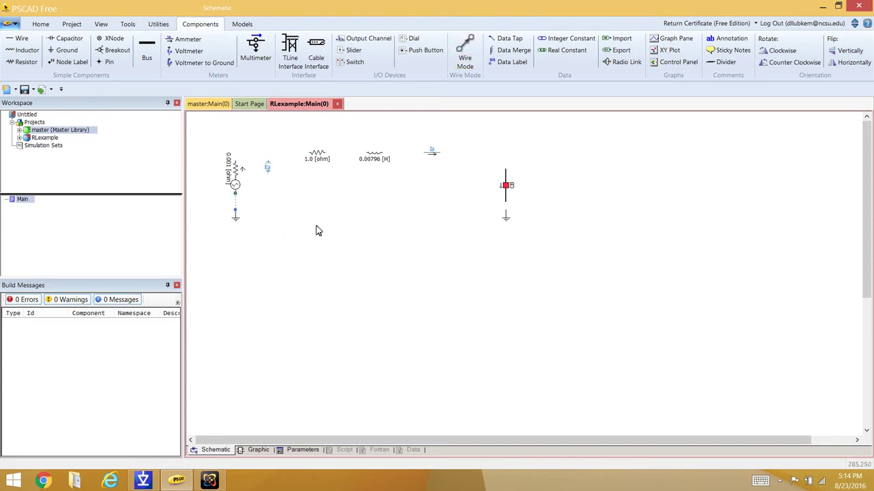
# Draw a horizontal wire from the voltage source's upper terminal past the voltmeter Ea to the resistor.
pyautogui.click(236, 161)
pyautogui.hotkey('ctrl', 'w')
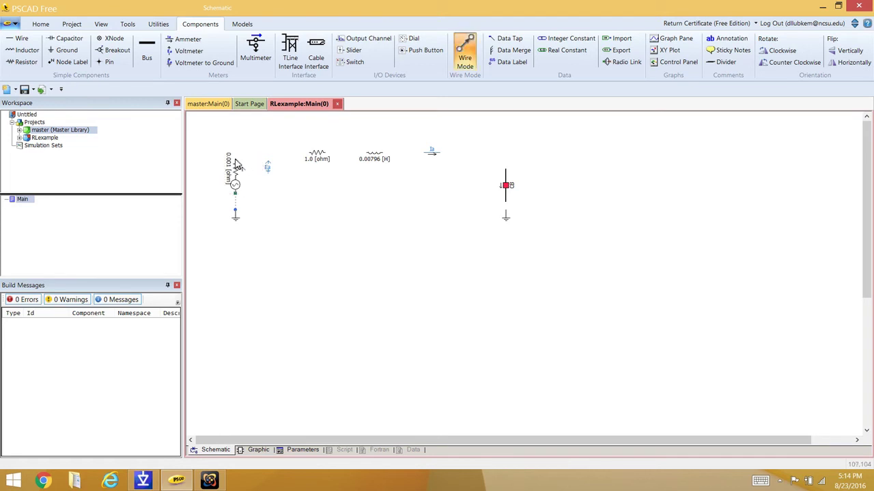
pyautogui.click(235, 162)
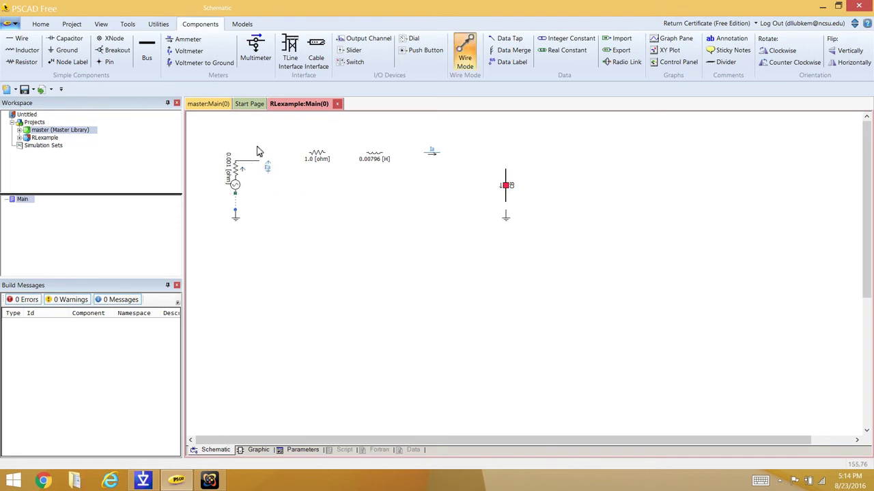
pyautogui.click(310, 159)
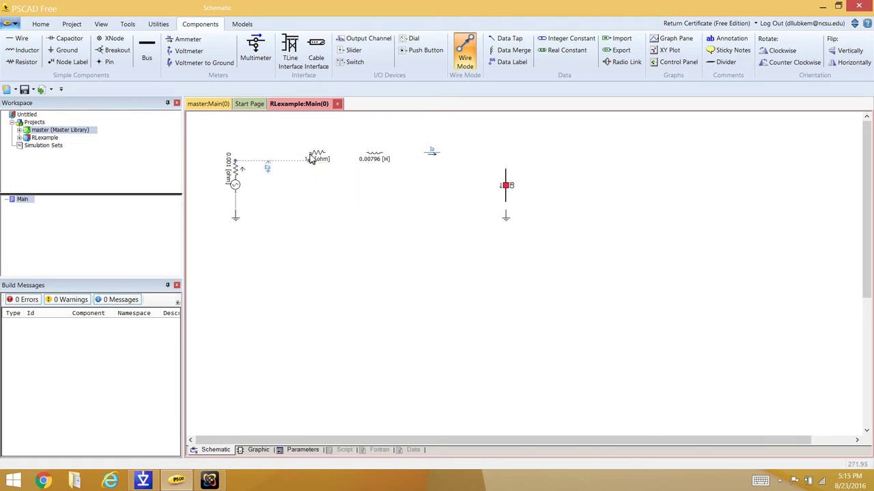
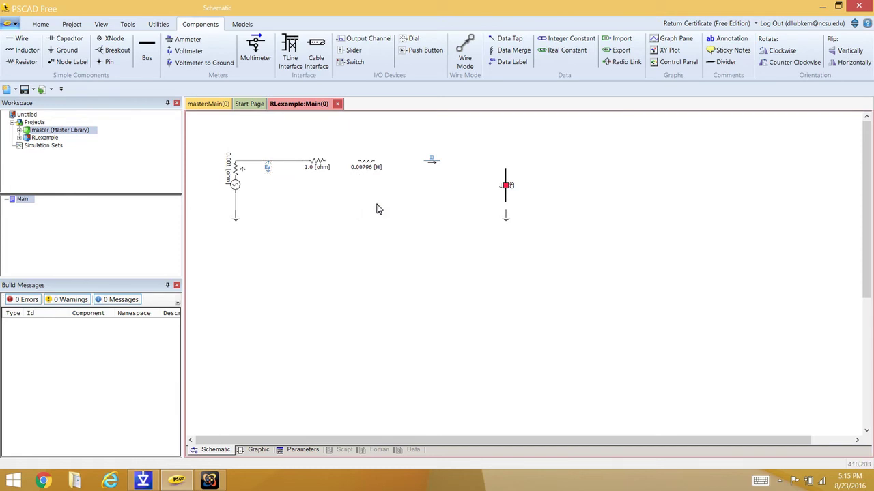
pyautogui.hotkey('ctrl', 'w')
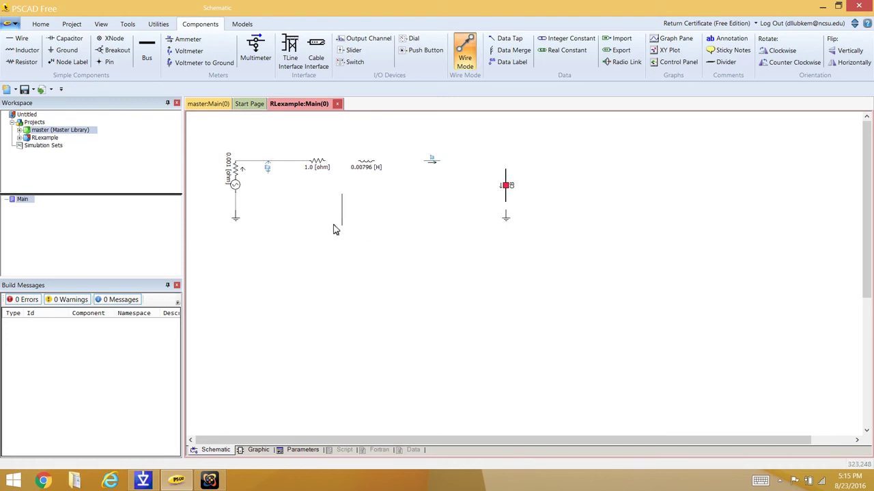
pyautogui.press('Escape')
pyautogui.click(359, 197)
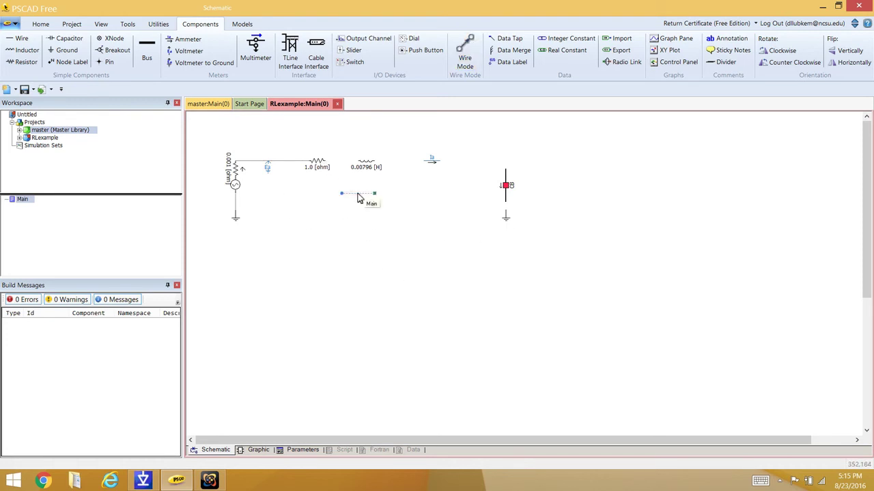
pyautogui.rightClick(357, 195)
pyautogui.click(377, 238)
# Wire the 1.0 ohm resistor's free end to the 0.00796 H inductor.
pyautogui.hotkey('ctrl', 'w')
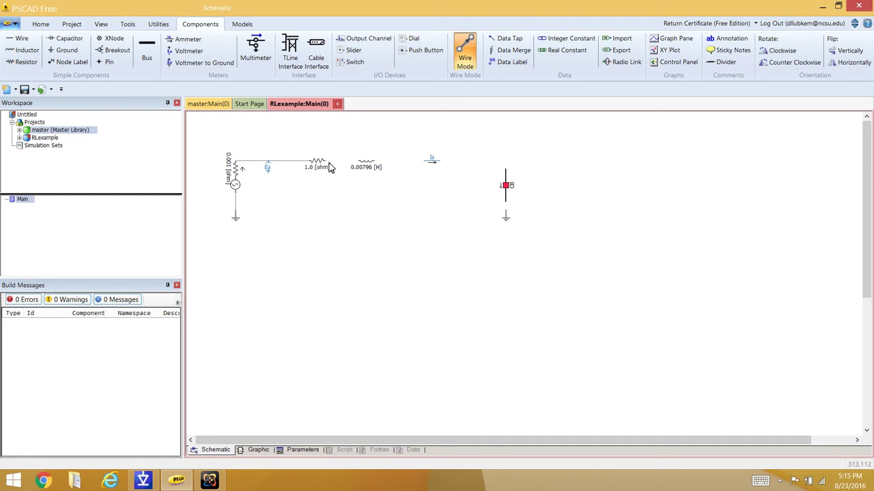
pyautogui.click(326, 161)
pyautogui.click(362, 166)
pyautogui.press('Escape')
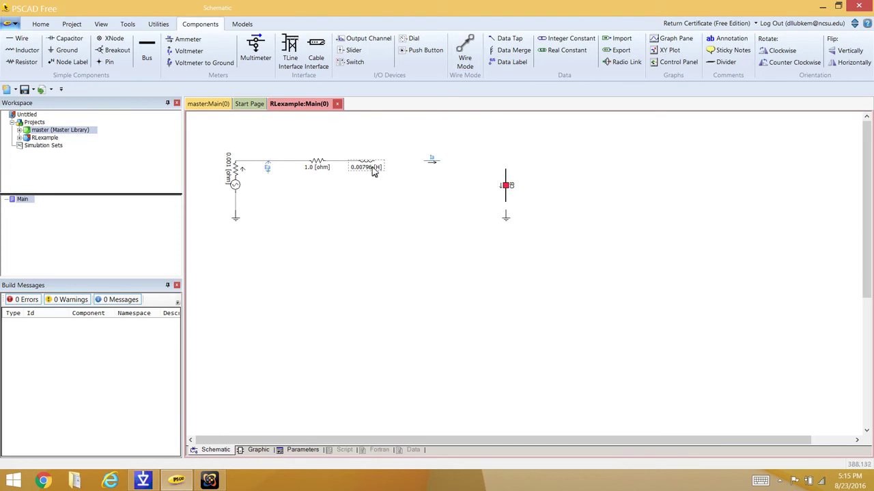
# Draw a wire from the inductor's free end towards the ammeter Ia and move the ammeter to meet it.
pyautogui.hotkey('ctrl', 'w')
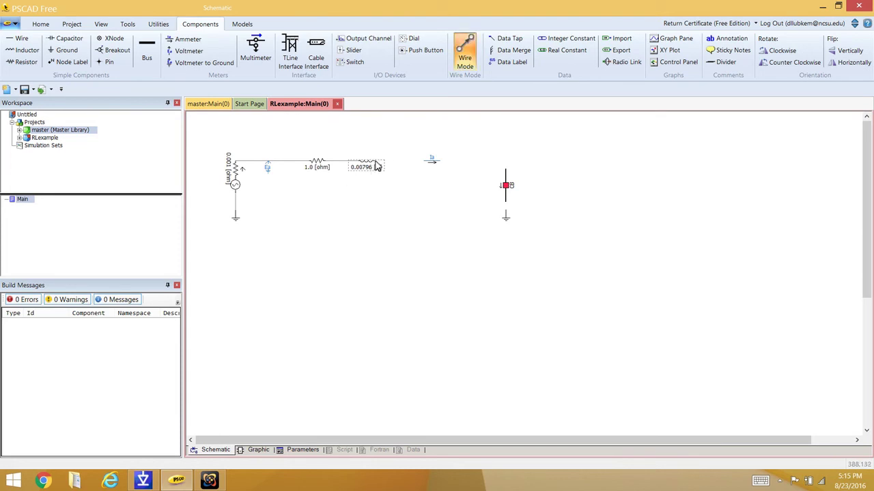
pyautogui.click(384, 161)
pyautogui.rightClick(423, 165)
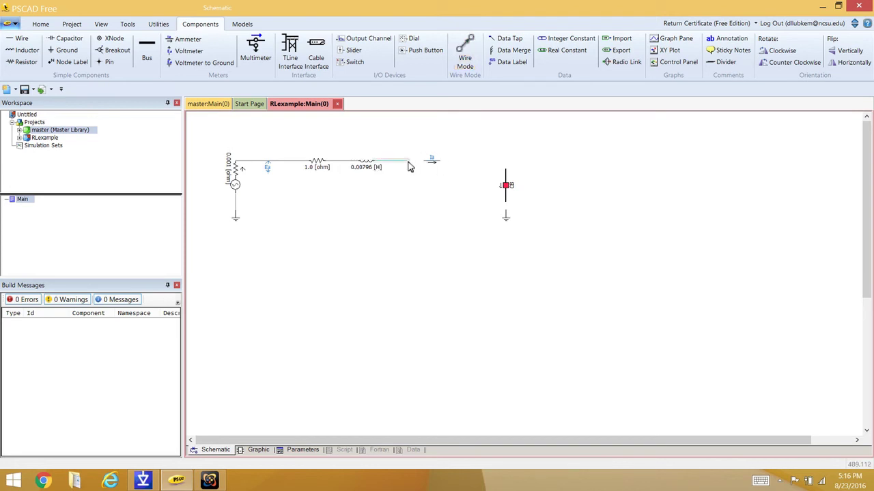
pyautogui.moveTo(436, 167); pyautogui.dragTo(419, 169)
# Wire the ammeter's output across and down to the upper terminal of the breaker CB.
pyautogui.hotkey('ctrl', 'w')
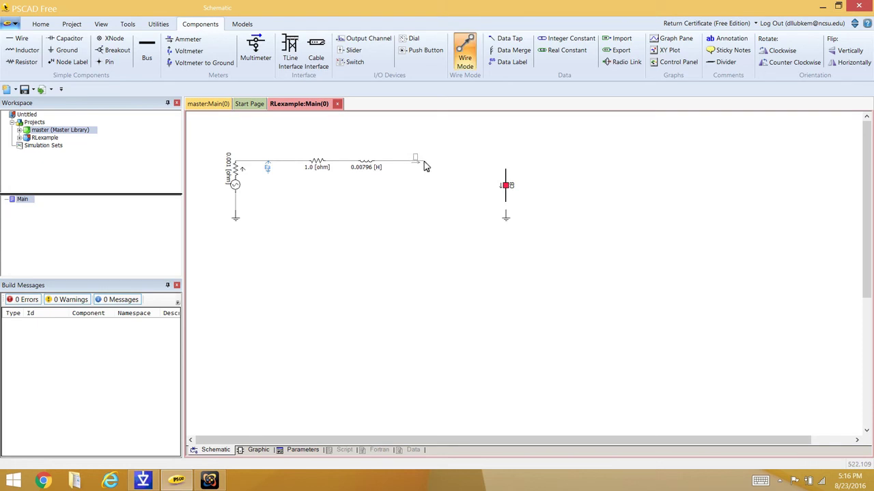
pyautogui.click(423, 165)
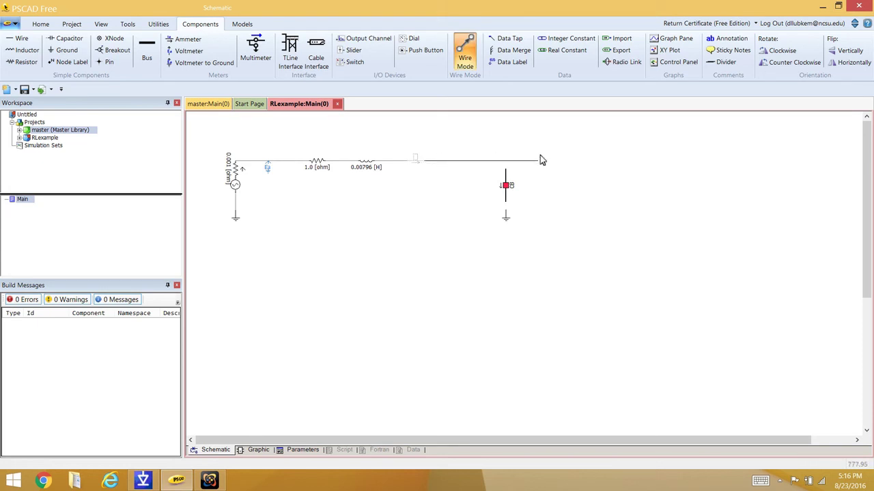
pyautogui.click(506, 166)
pyautogui.rightClick(507, 172)
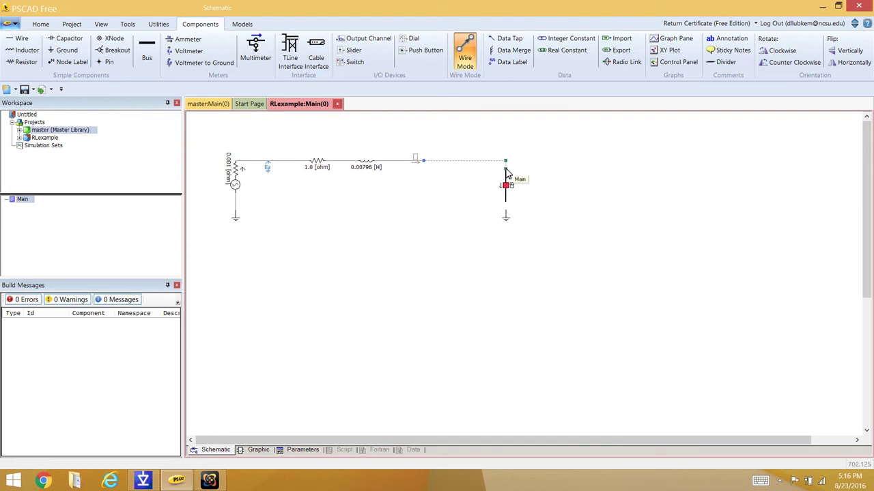
pyautogui.press('Escape')
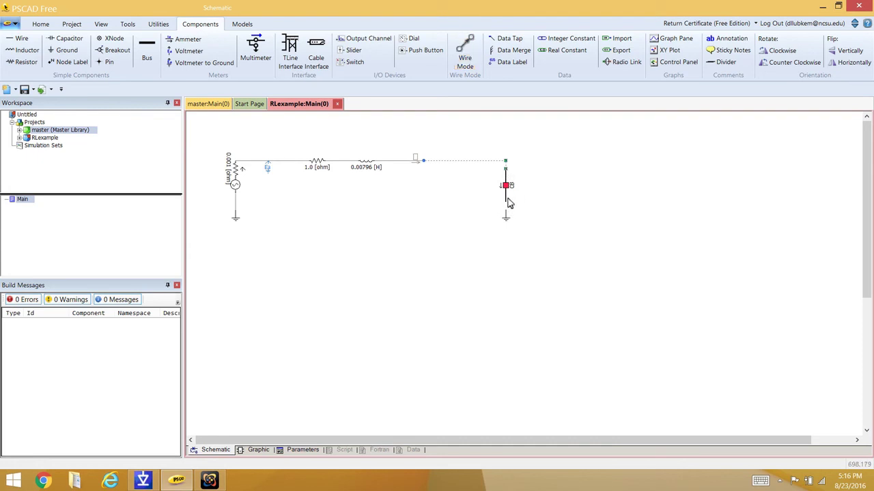
pyautogui.click(544, 179)
# Wire the lower terminal of the breaker CB to the ground below it.
pyautogui.click(507, 191)
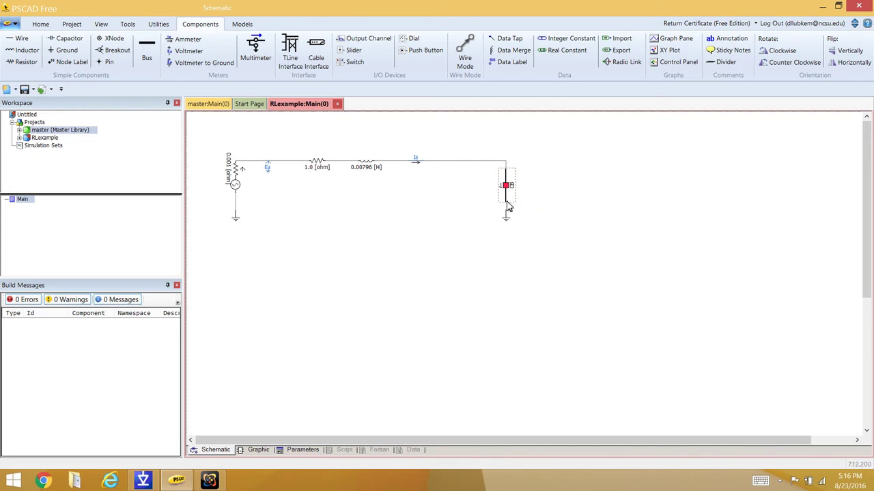
pyautogui.hotkey('ctrl', 'w')
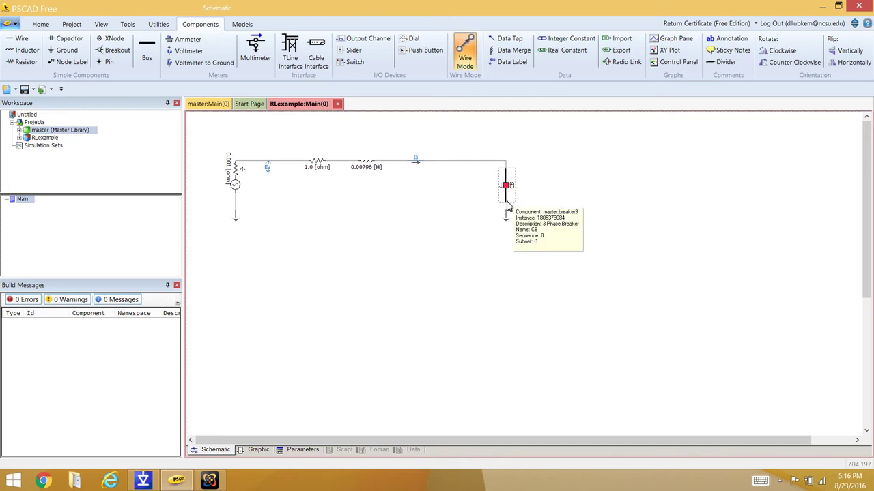
pyautogui.click(505, 212)
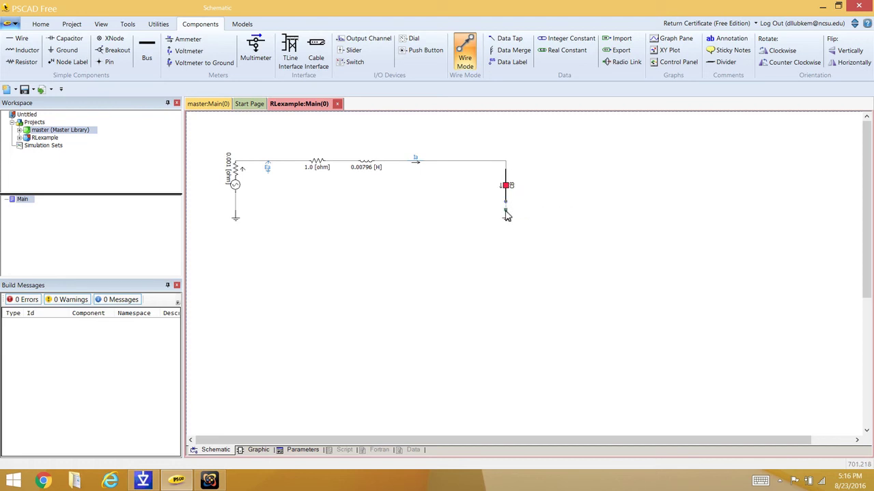
pyautogui.hotkey('ctrl', 'w')
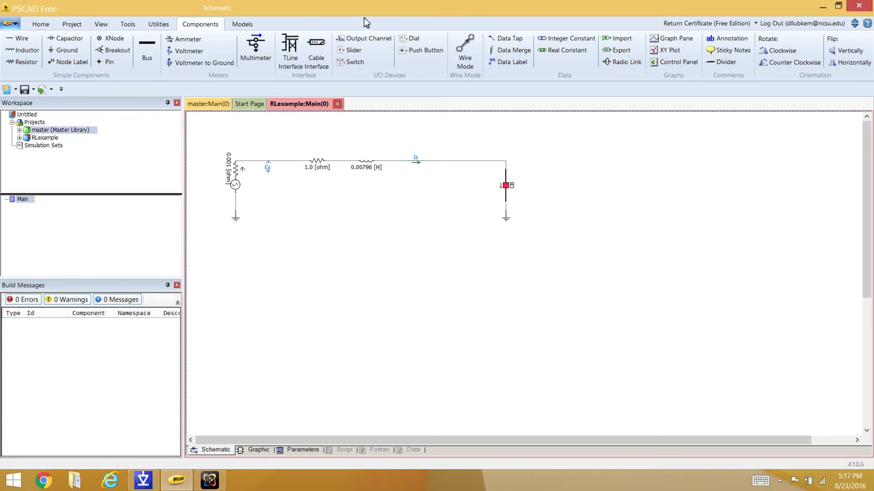
# Place two output channels one above the other on the empty canvas beyond the breaker.
pyautogui.click(363, 42)
pyautogui.click(568, 168)
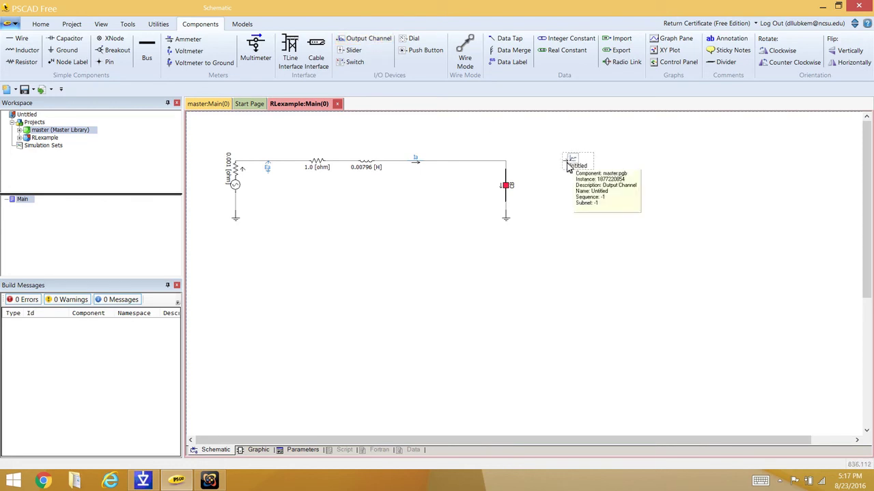
pyautogui.click(359, 45)
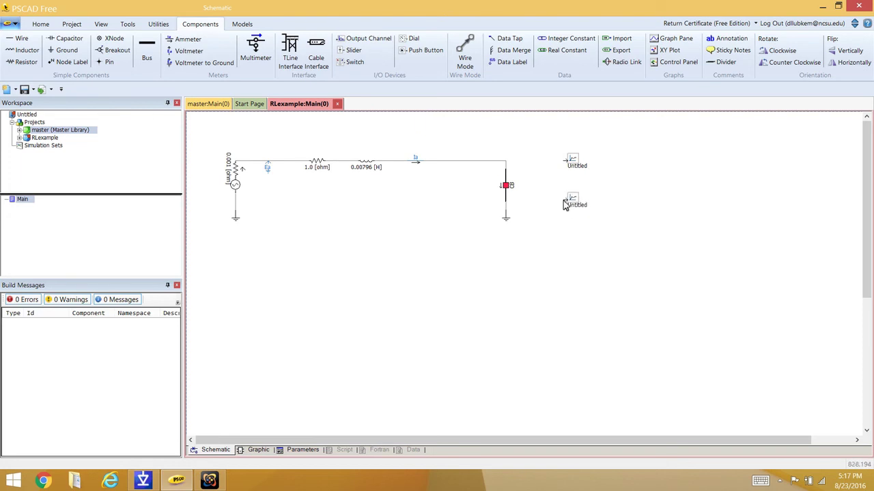
pyautogui.click(567, 207)
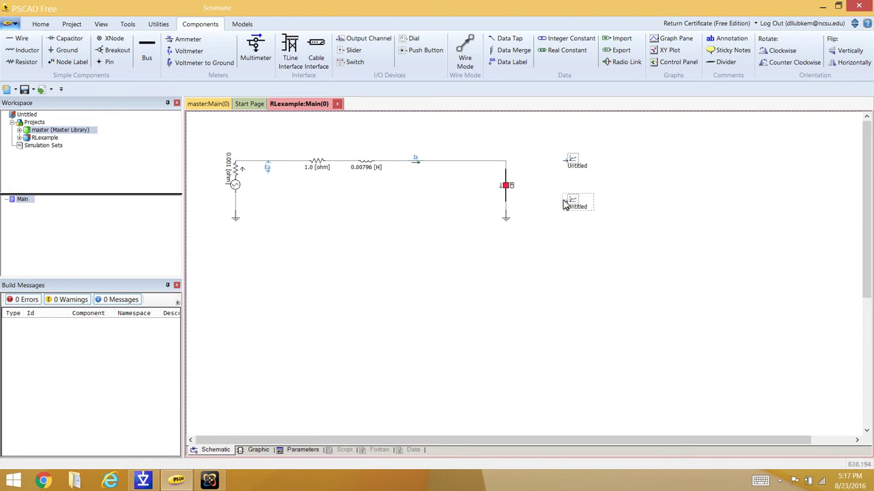
# Title the upper output channel Voltage.
pyautogui.doubleClick(576, 165)
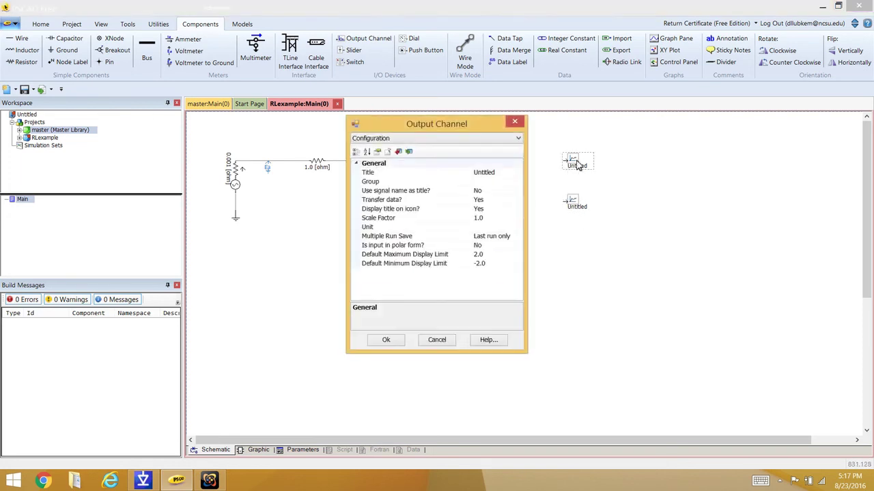
pyautogui.click(493, 173)
pyautogui.click(488, 174)
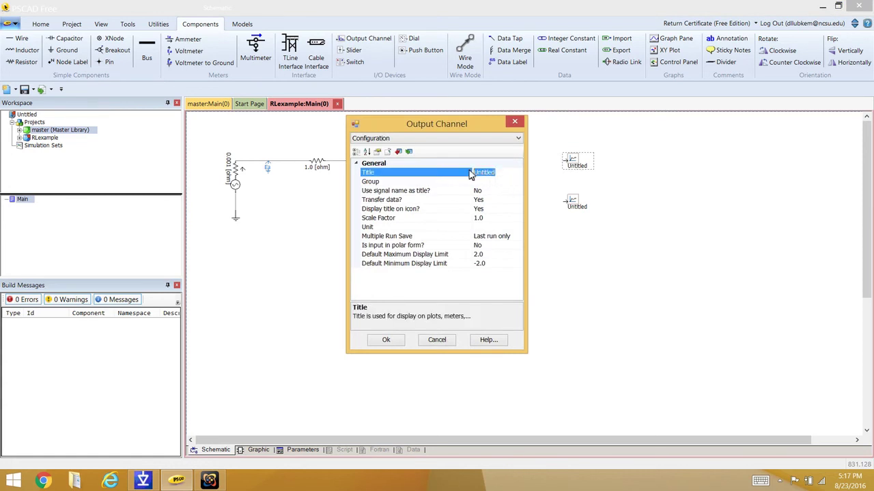
pyautogui.write('Voltage')
pyautogui.click(386, 340)
# Title the lower output channel Current.
pyautogui.doubleClick(575, 203)
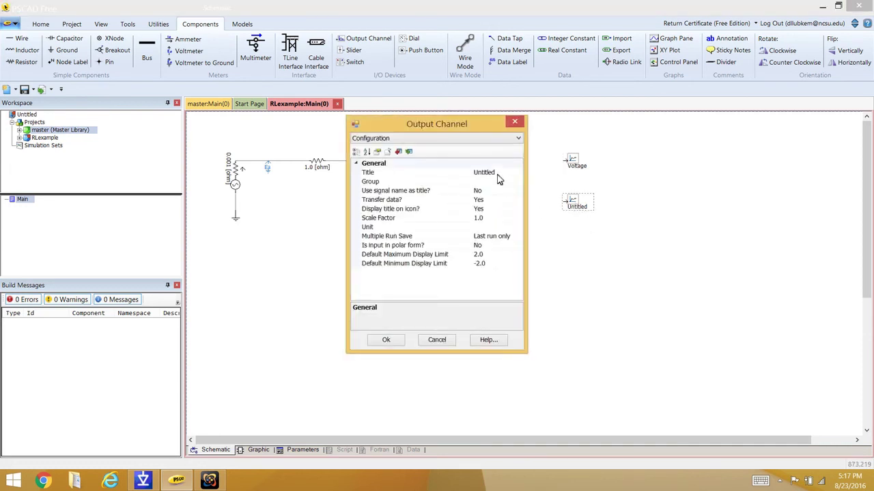
pyautogui.click(496, 173)
pyautogui.write('Current')
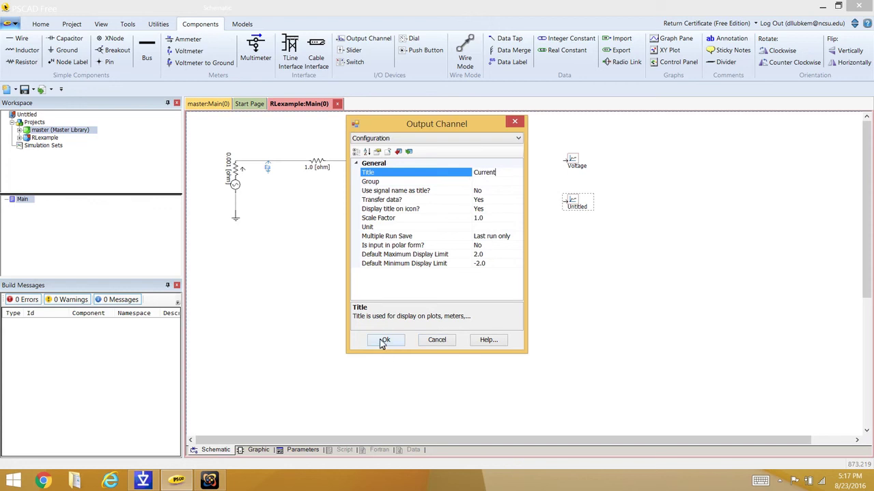
pyautogui.click(386, 340)
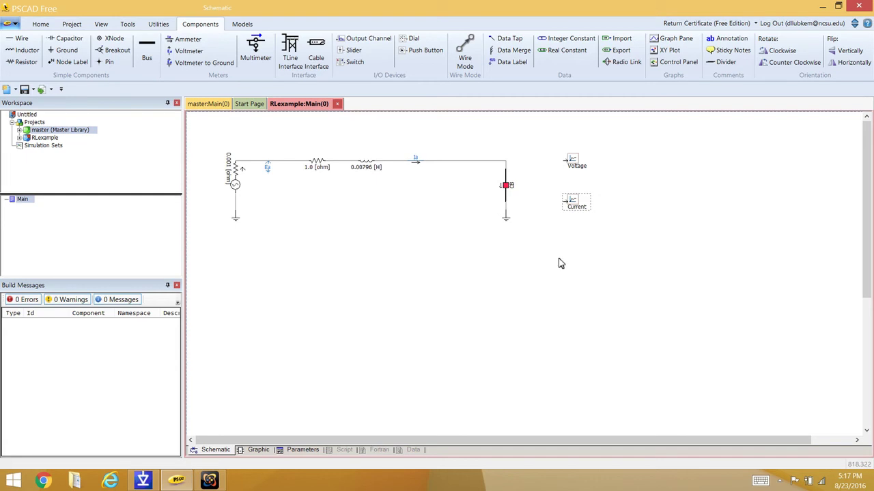
# Place two data labels, one in front of the Voltage channel's input and one in front of the Current channel's input.
pyautogui.click(513, 62)
pyautogui.click(536, 157)
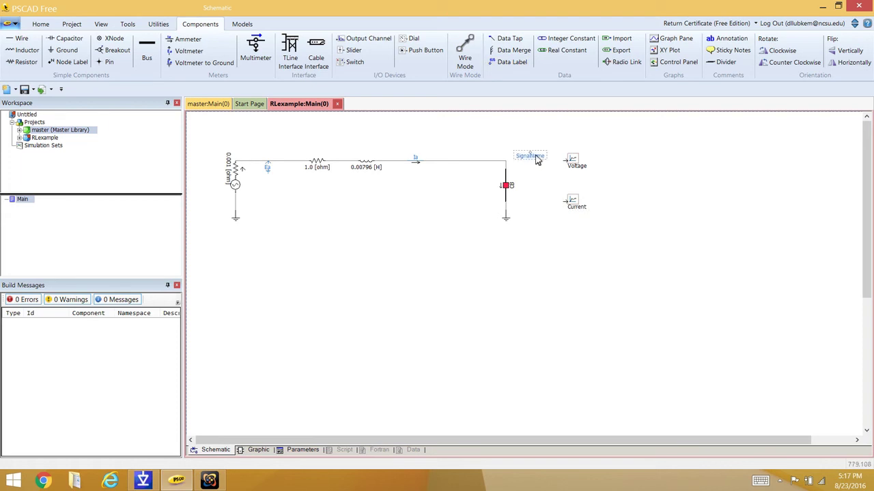
pyautogui.moveTo(537, 159); pyautogui.dragTo(536, 172)
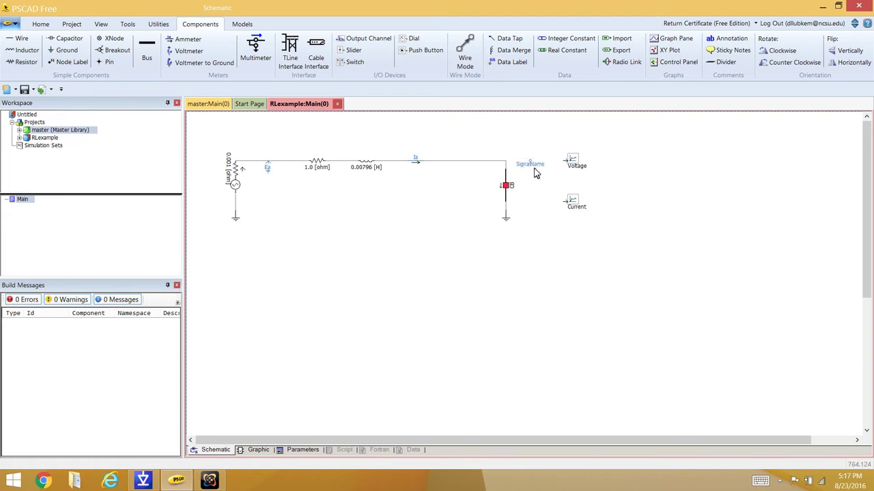
pyautogui.click(505, 62)
pyautogui.click(541, 205)
# Set the signal name of the data label in front of the Voltage channel to Ea.
pyautogui.doubleClick(528, 166)
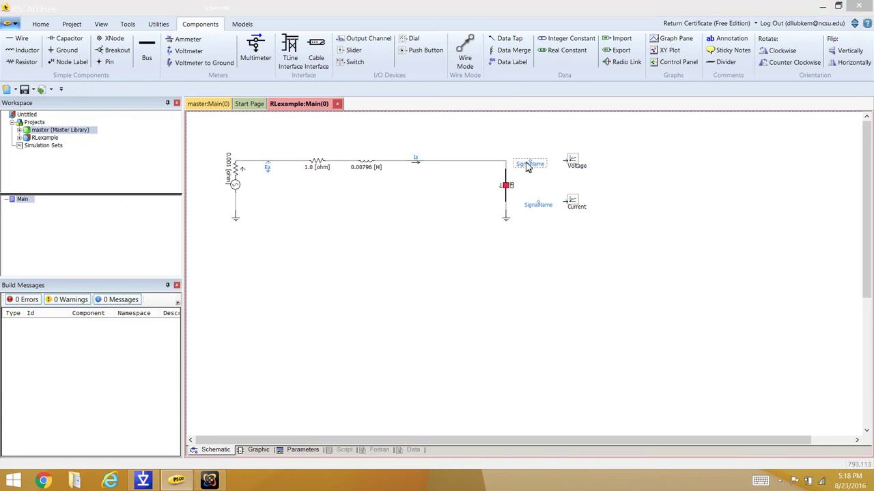
pyautogui.click(453, 173)
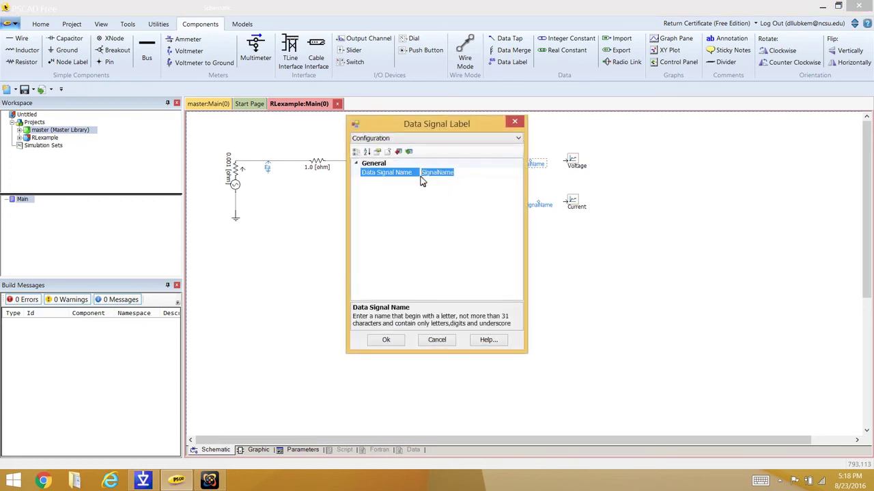
pyautogui.write('Ea')
pyautogui.click(391, 345)
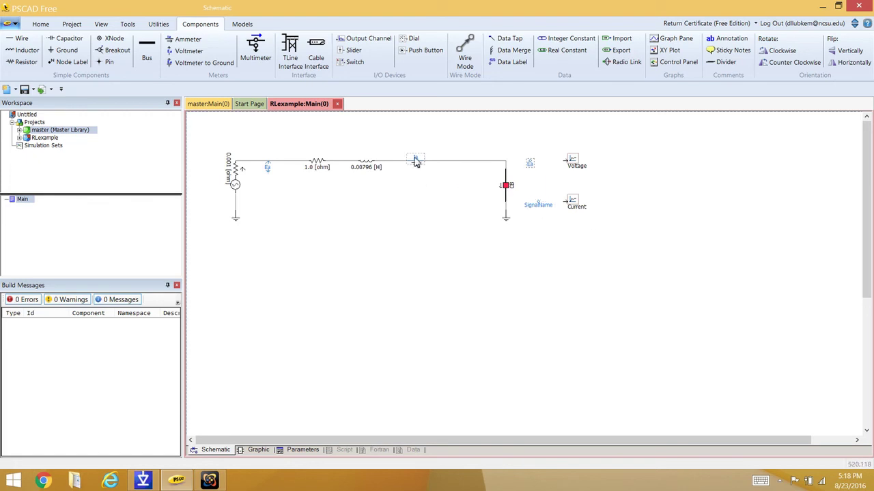
# Set the signal name of the data label in front of the Current channel to Ia.
pyautogui.doubleClick(544, 206)
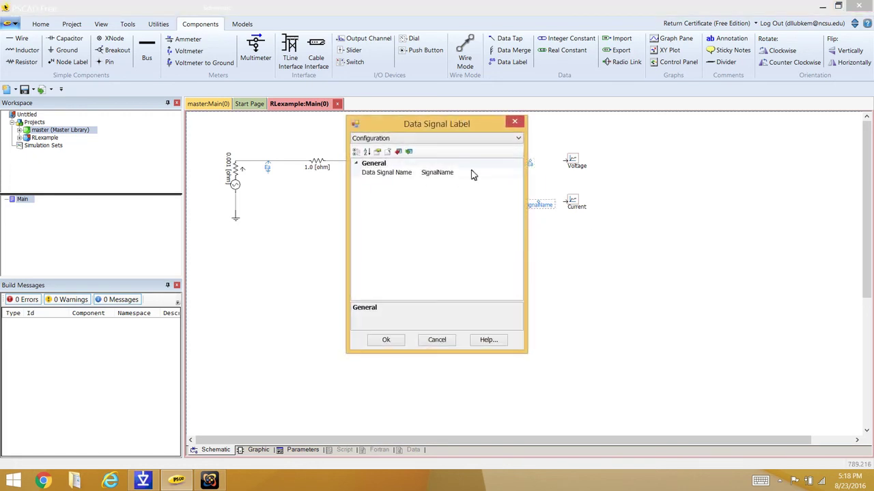
pyautogui.click(456, 174)
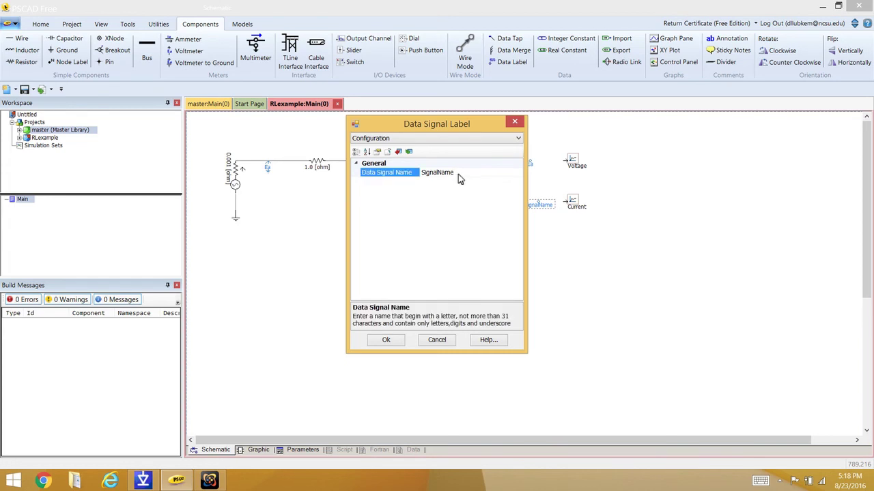
pyautogui.press('BackSpace')
pyautogui.press('BackSpace')
pyautogui.press('BackSpace')
pyautogui.press('BackSpace')
pyautogui.press('BackSpace')
pyautogui.write('Ia')
pyautogui.click(385, 340)
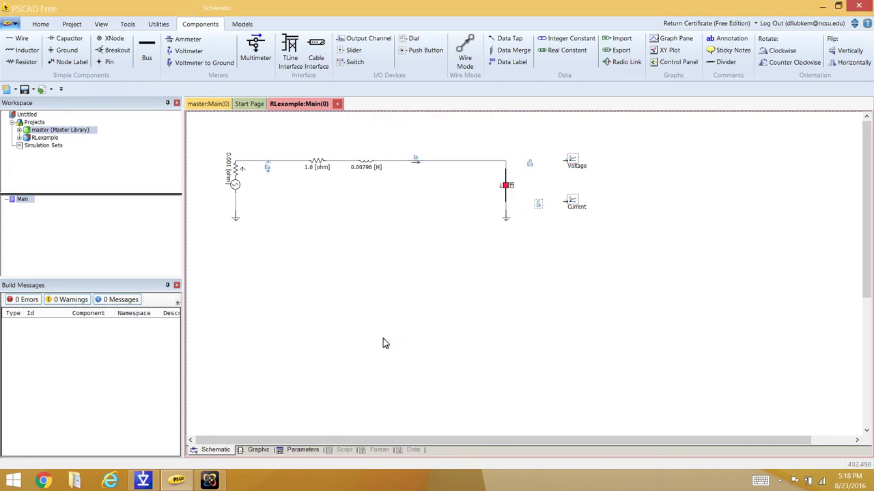
# Wire the Ea label to the Voltage channel's input and the Ia label to the Current channel's input.
pyautogui.hotkey('ctrl', 'w')
pyautogui.click(531, 162)
pyautogui.click(564, 162)
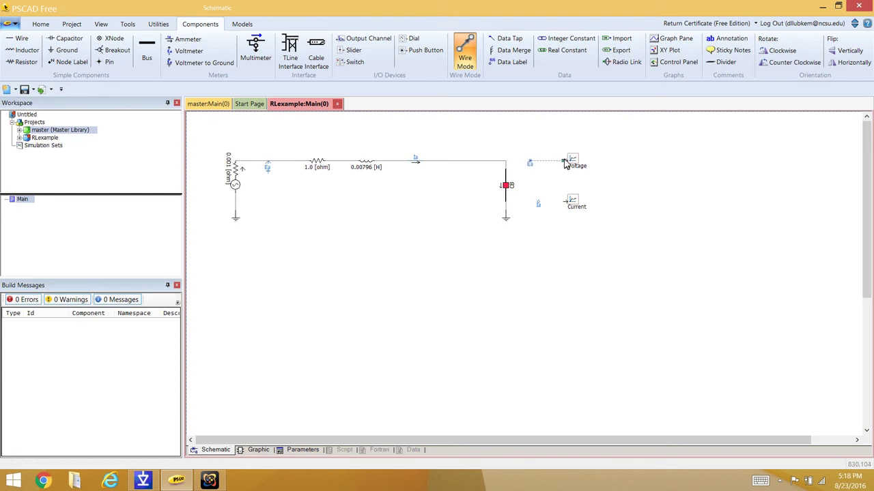
pyautogui.hotkey('ctrl', 'w')
pyautogui.click(538, 202)
pyautogui.click(570, 202)
pyautogui.press('Escape')
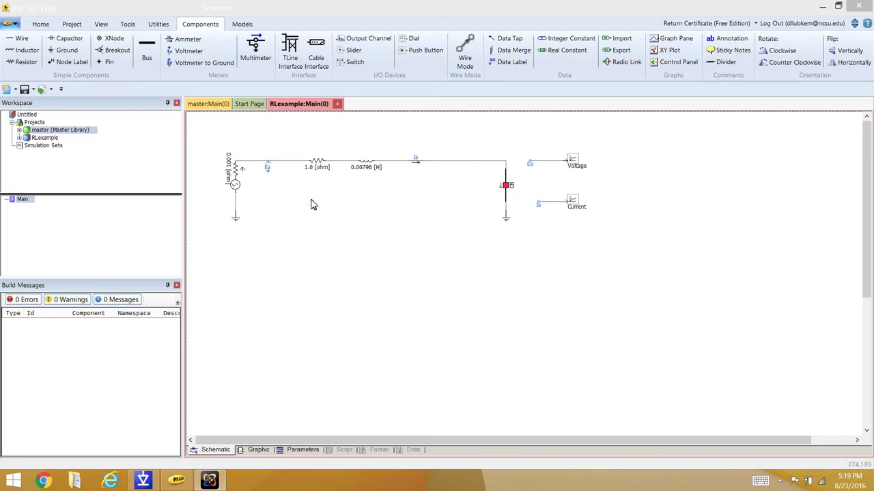
# Copy the Timed Breaker Logic component from the Breakers & Faults group of the master library.
pyautogui.click(66, 131)
pyautogui.doubleClick(66, 132)
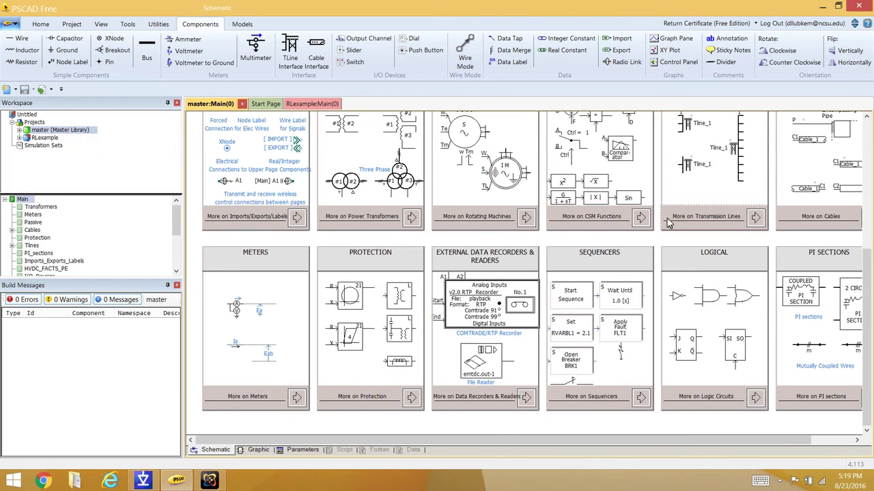
pyautogui.scroll(1, 735, 352)
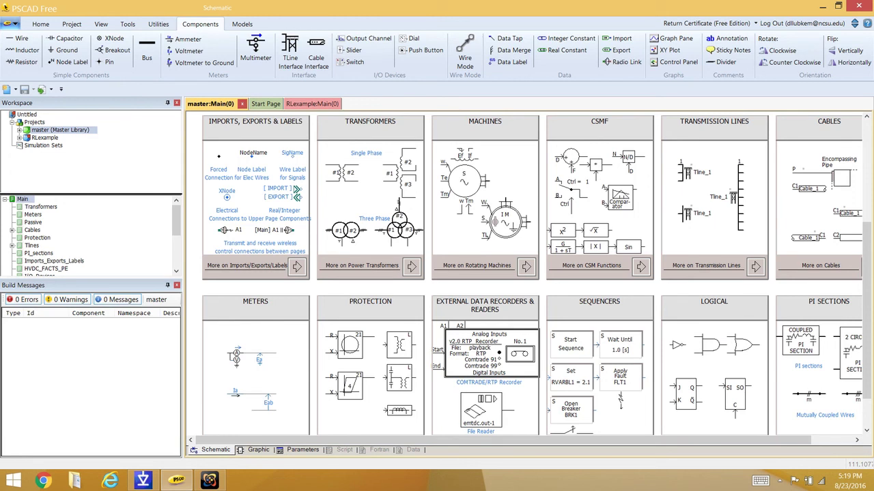
pyautogui.scroll(1, 525, 273)
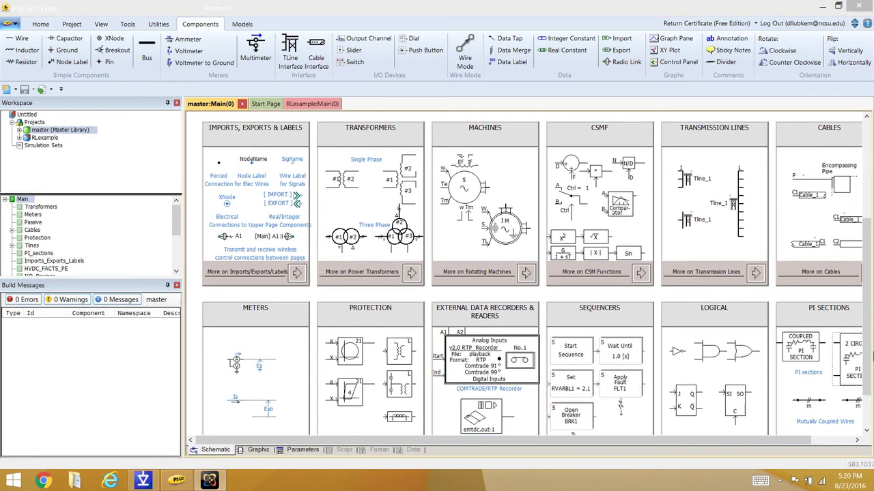
pyautogui.click(870, 255)
pyautogui.moveTo(870, 254); pyautogui.dragTo(870, 140)
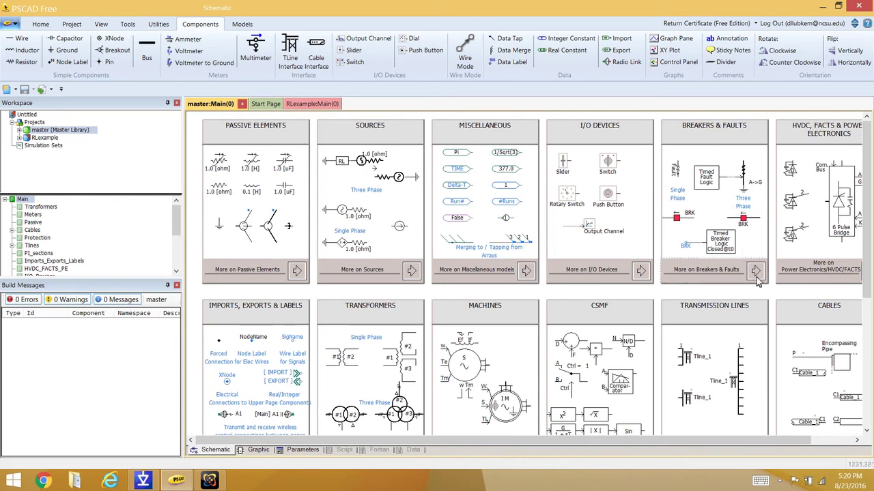
pyautogui.rightClick(728, 249)
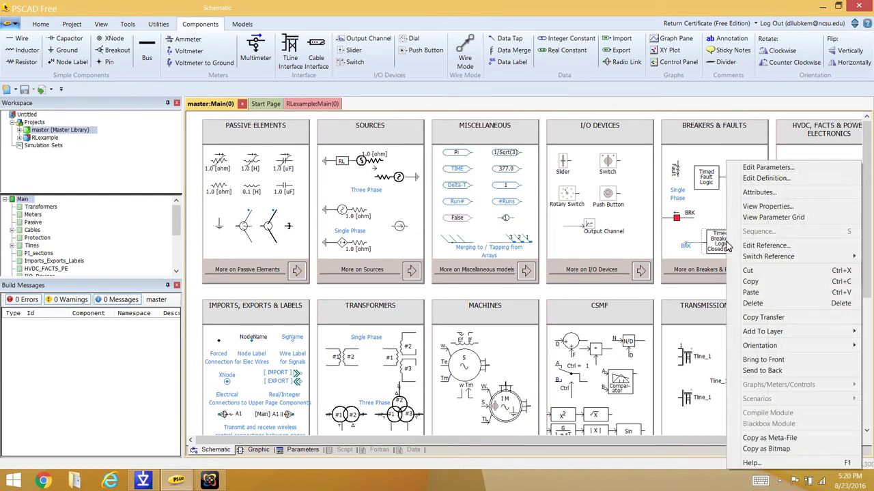
pyautogui.click(753, 282)
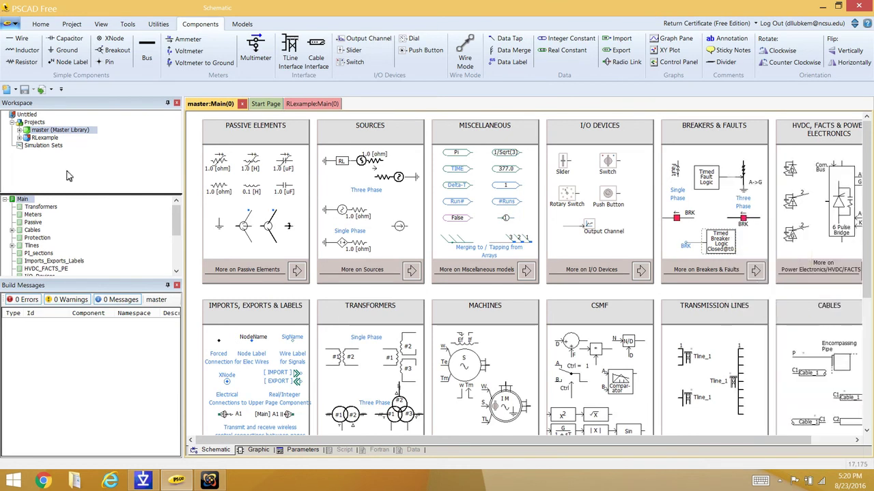
# Paste the Timed Breaker Logic into the RLexample schematic and position it below the Current channel.
pyautogui.doubleClick(49, 139)
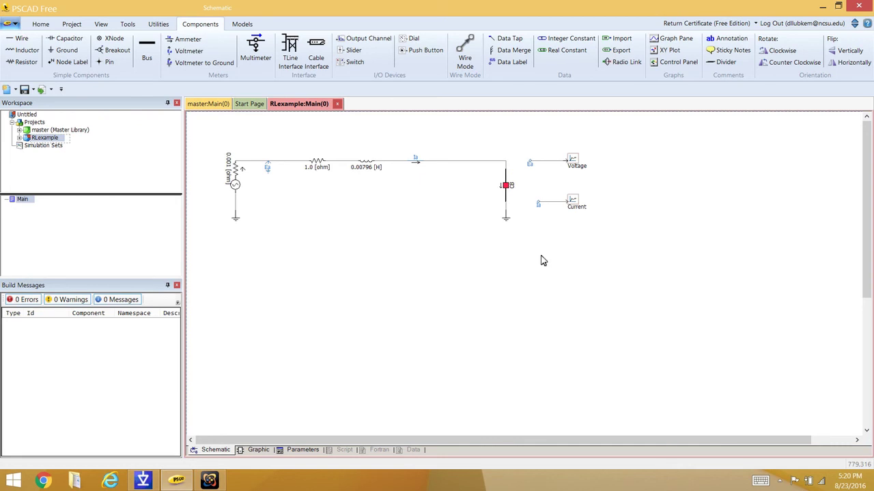
pyautogui.hotkey('ctrl', 'v')
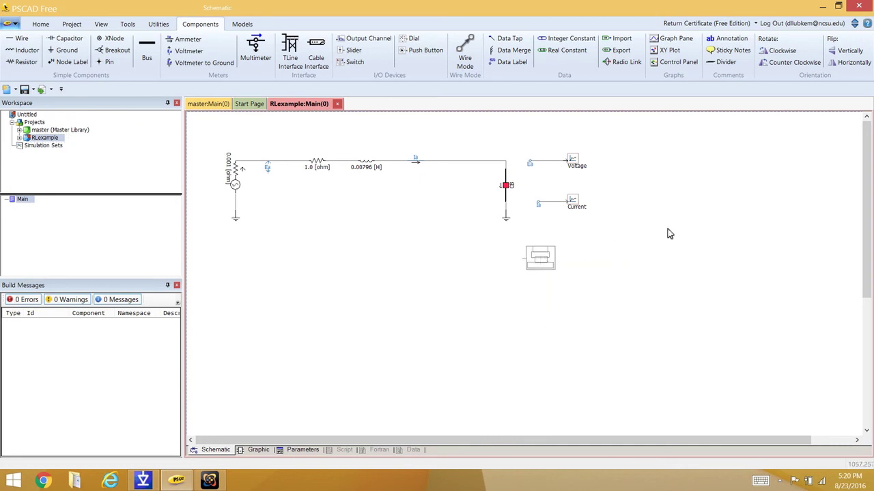
pyautogui.moveTo(536, 268); pyautogui.dragTo(579, 250)
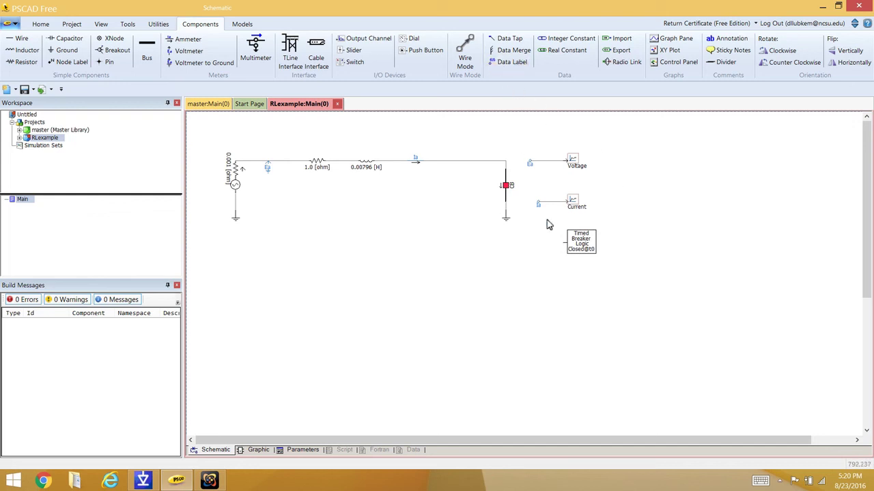
# Place a data label in front of the Timed Breaker Logic block and set its signal name to CB.
pyautogui.click(508, 61)
pyautogui.moveTo(534, 241); pyautogui.dragTo(536, 252)
pyautogui.doubleClick(537, 251)
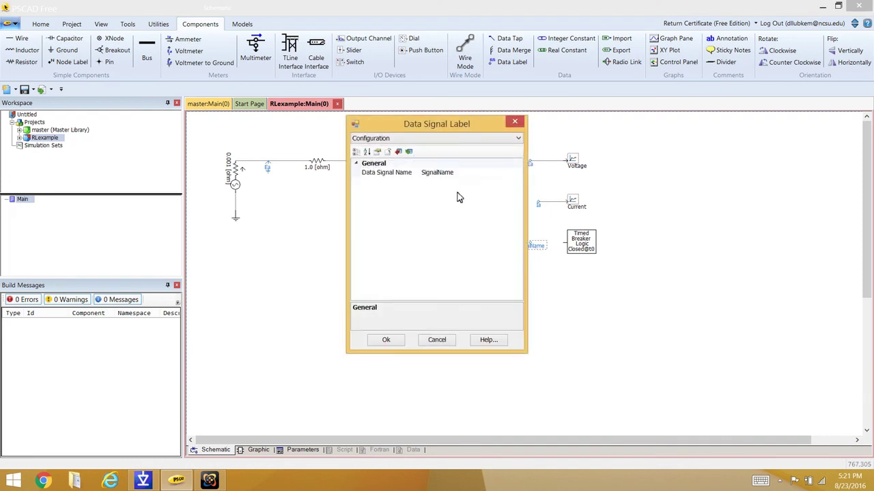
pyautogui.click(452, 175)
pyautogui.click(406, 174)
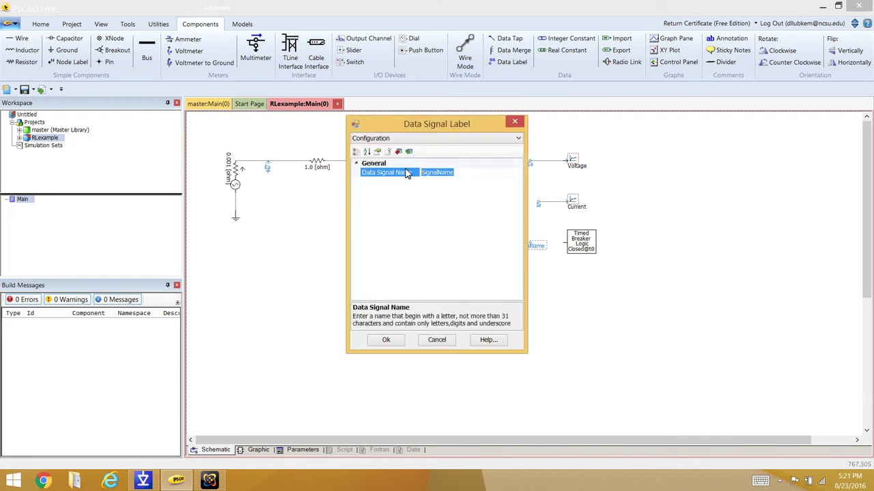
pyautogui.write('CB')
pyautogui.click(386, 340)
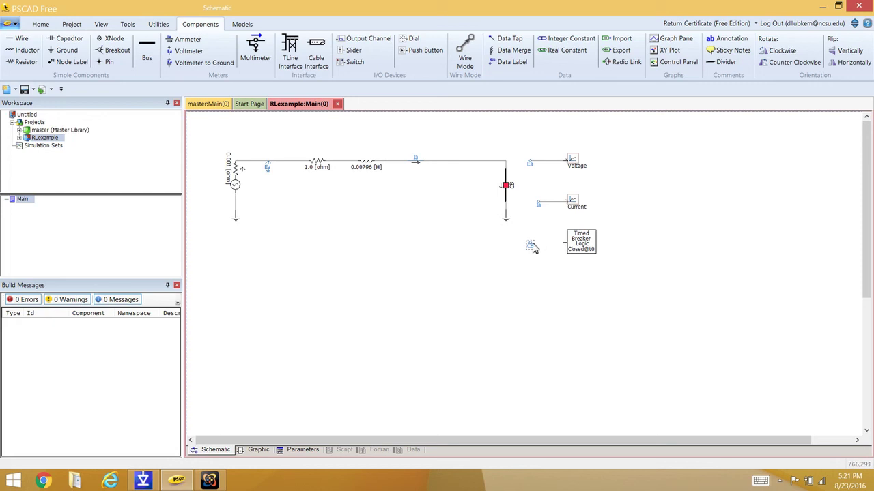
# Wire the CB label to the Timed Breaker Logic block's terminal.
pyautogui.hotkey('ctrl', 'w')
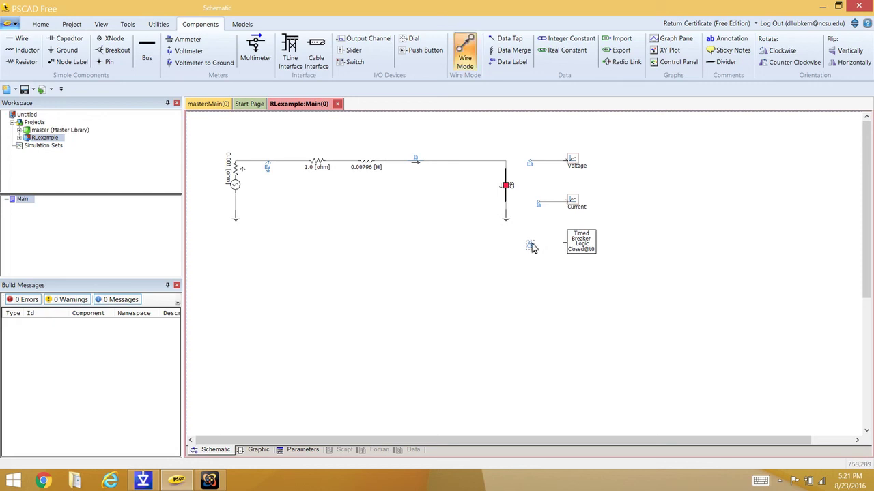
pyautogui.click(532, 245)
pyautogui.click(564, 247)
pyautogui.press('Escape')
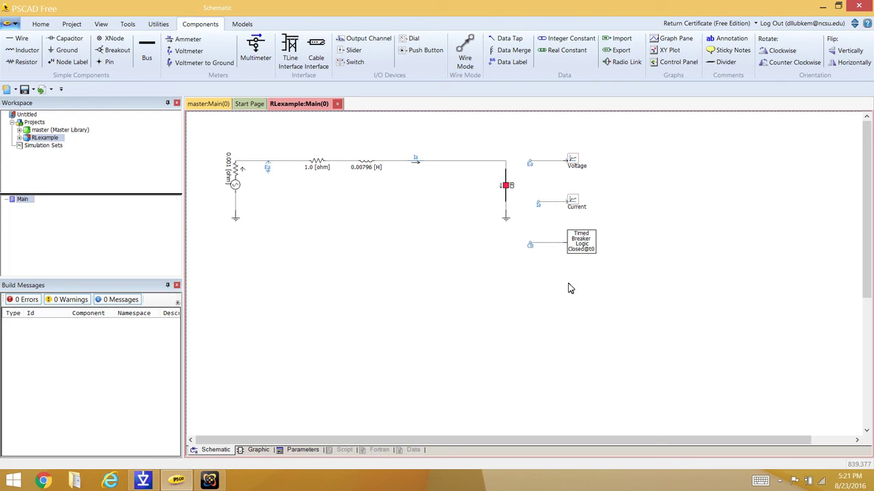
# Set the Timed Breaker Logic's initial state to Open and its number of breaker operations to 1.
pyautogui.doubleClick(591, 246)
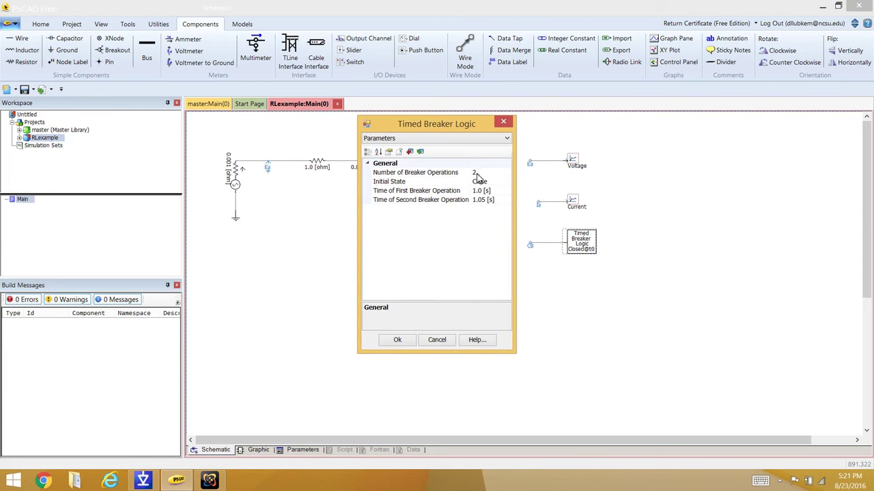
pyautogui.click(483, 182)
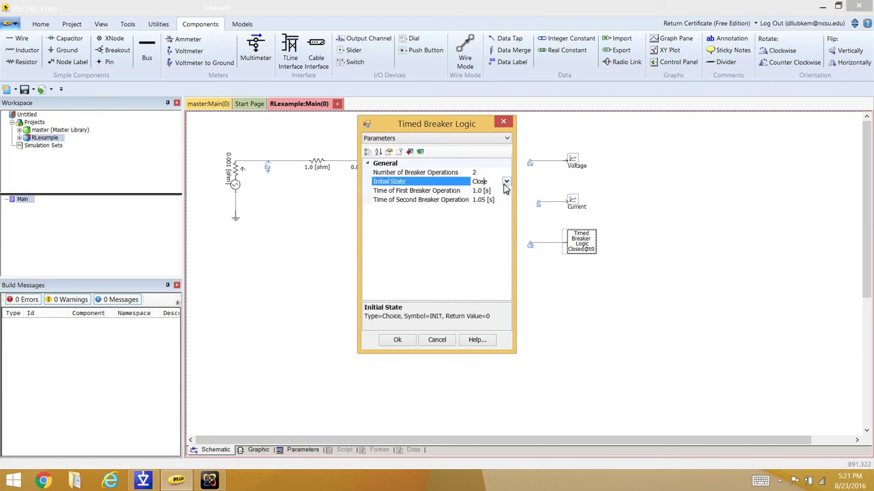
pyautogui.click(507, 183)
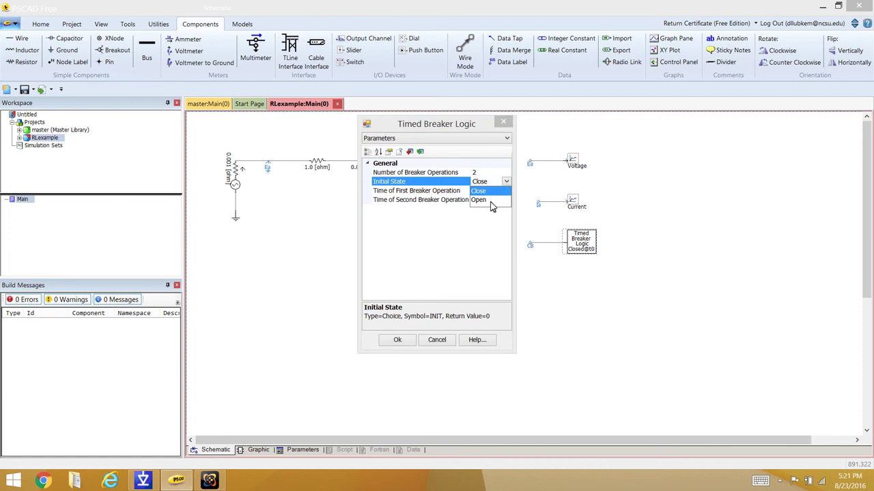
pyautogui.click(492, 205)
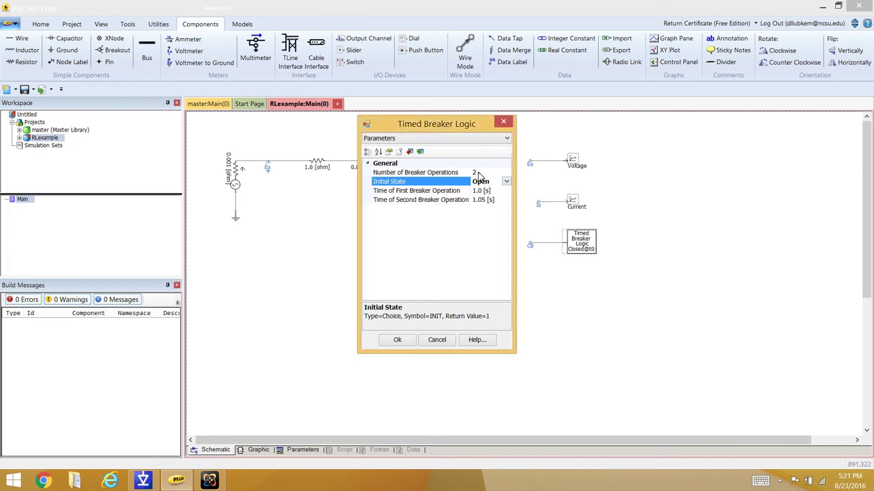
pyautogui.click(482, 174)
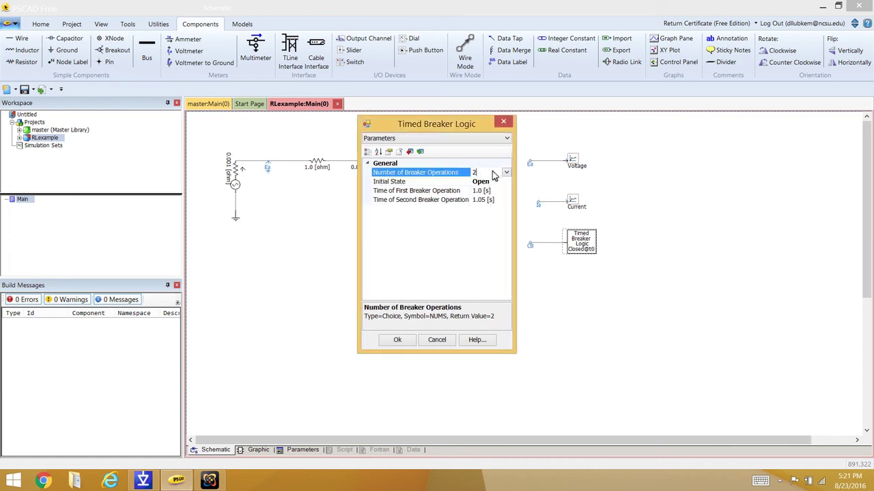
pyautogui.doubleClick(494, 176)
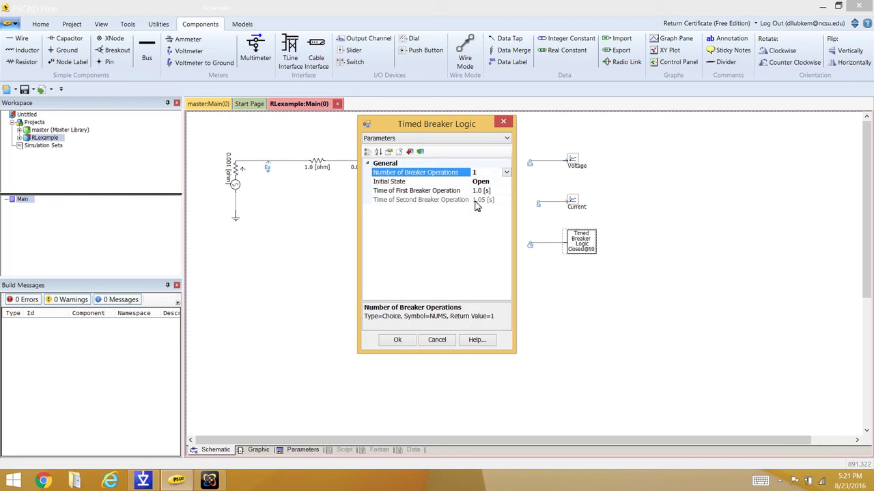
# Set the time of the first breaker operation to 0.05 s and apply the Timed Breaker Logic parameters.
pyautogui.click(482, 193)
pyautogui.click(481, 193)
pyautogui.write('0.05')
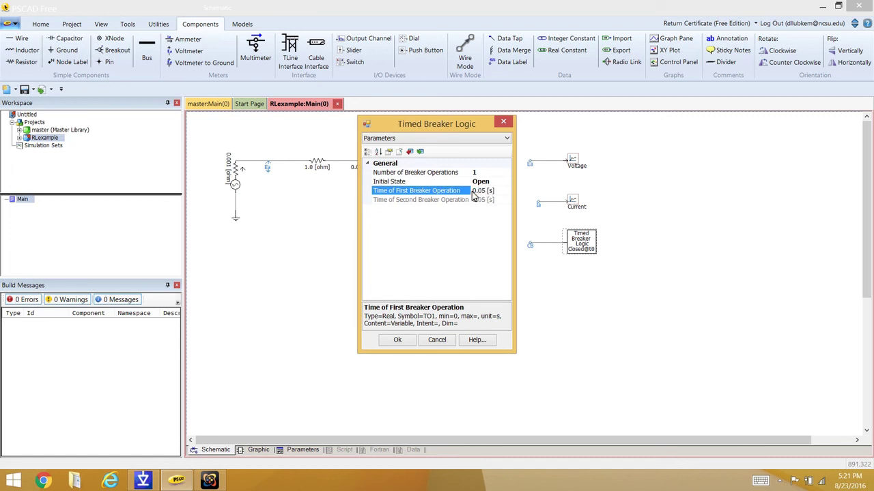
pyautogui.click(440, 250)
pyautogui.click(398, 340)
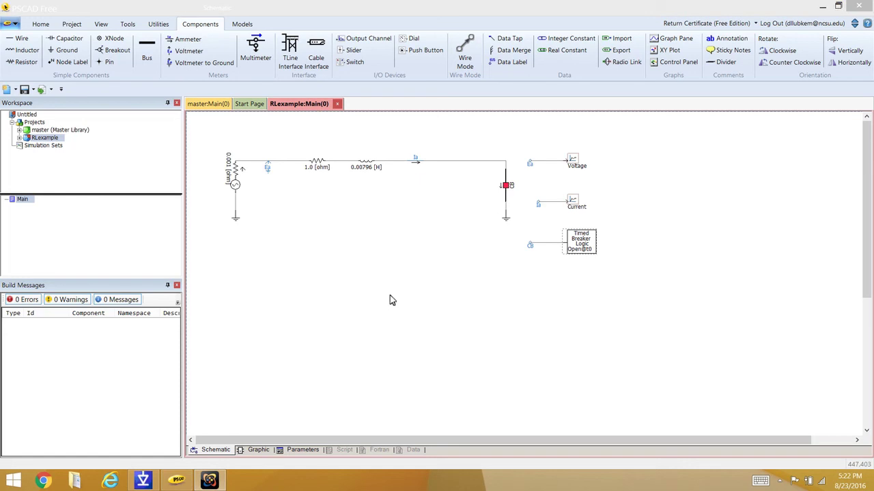
# Place a graph pane on the empty canvas below the circuit and add an analog overlay graph to it.
pyautogui.click(675, 38)
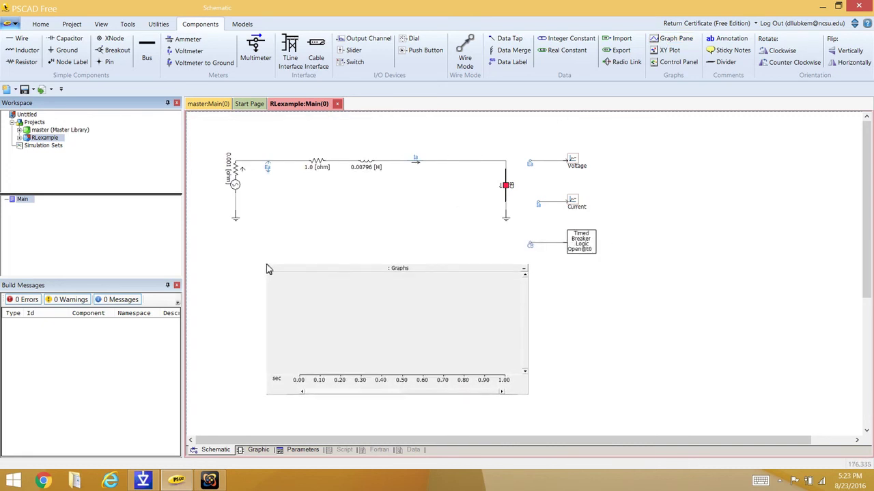
pyautogui.click(268, 269)
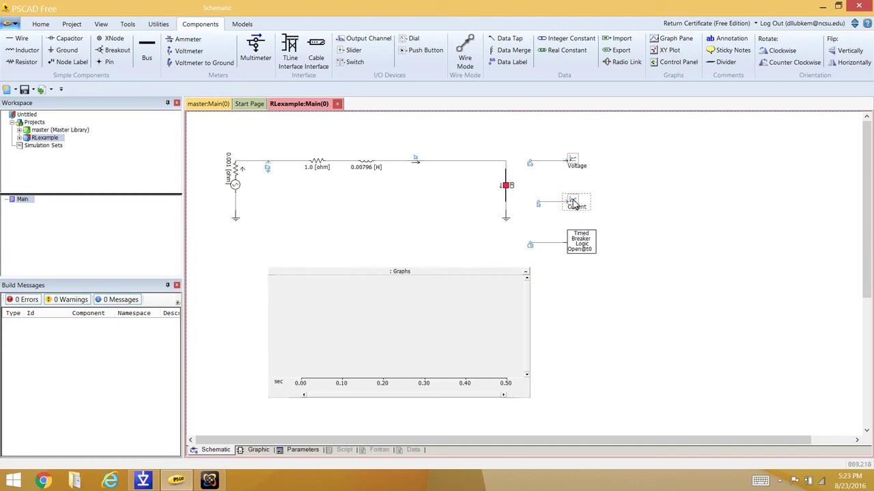
pyautogui.click(310, 330)
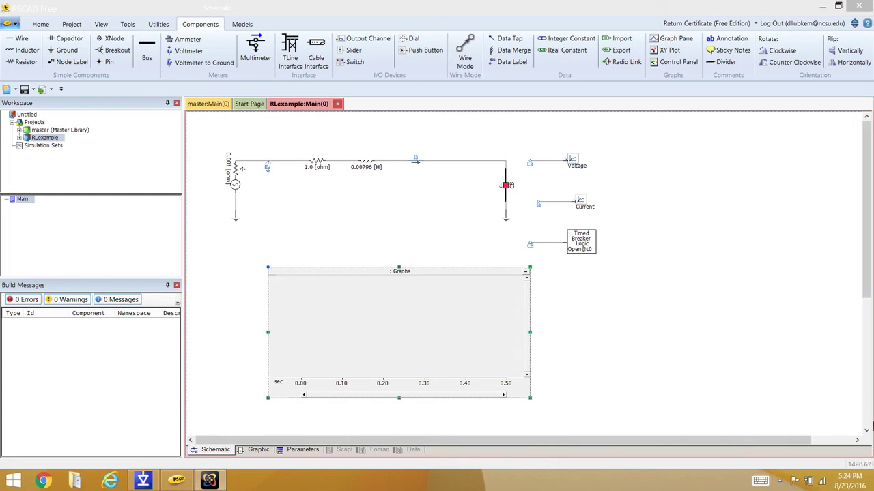
pyautogui.rightClick(345, 318)
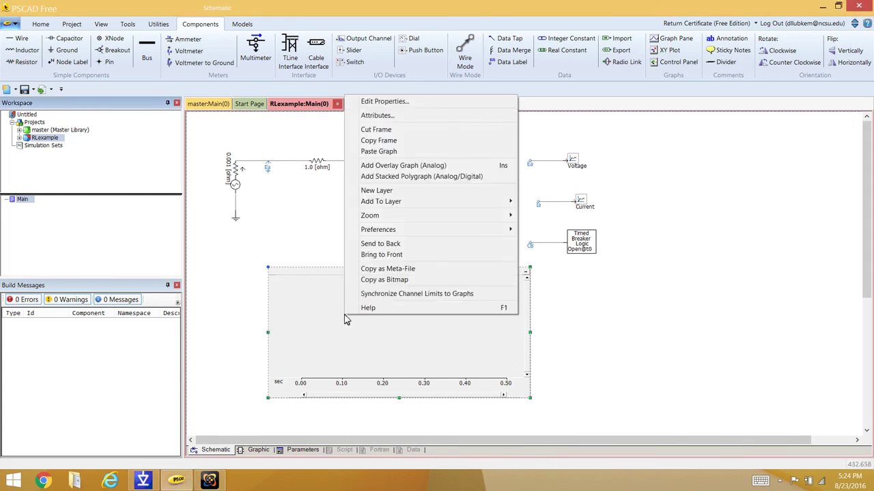
pyautogui.click(434, 165)
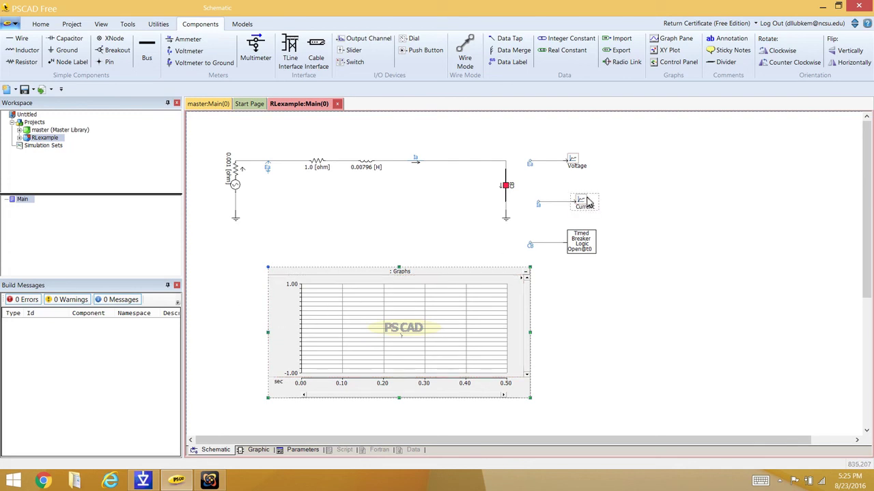
# Add the Current output channel as a curve to the overlay graph.
pyautogui.moveTo(354, 355); pyautogui.dragTo(355, 354)
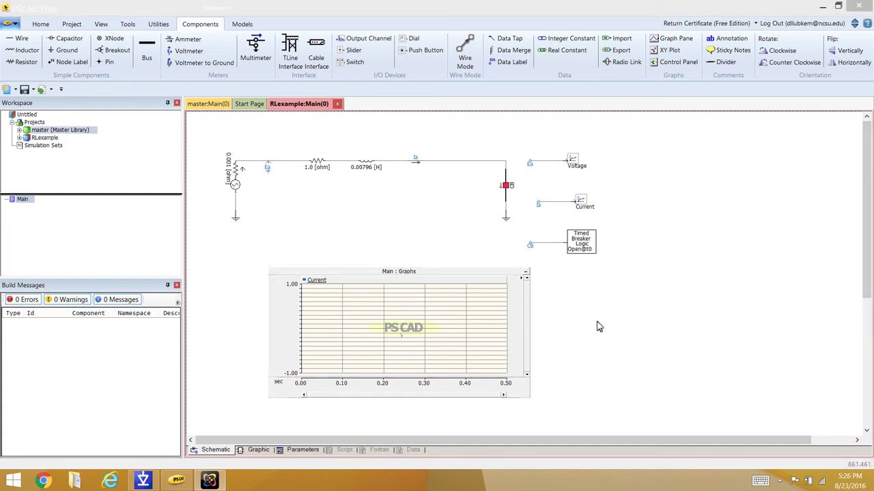
# Set the RLexample project's duration of run to 0.2 s and its solution time step to 100 µs.
pyautogui.rightClick(56, 142)
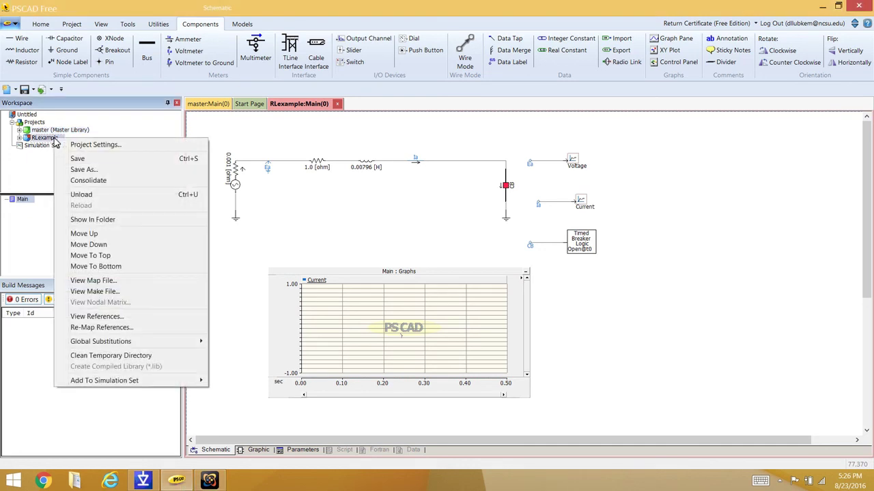
pyautogui.click(89, 145)
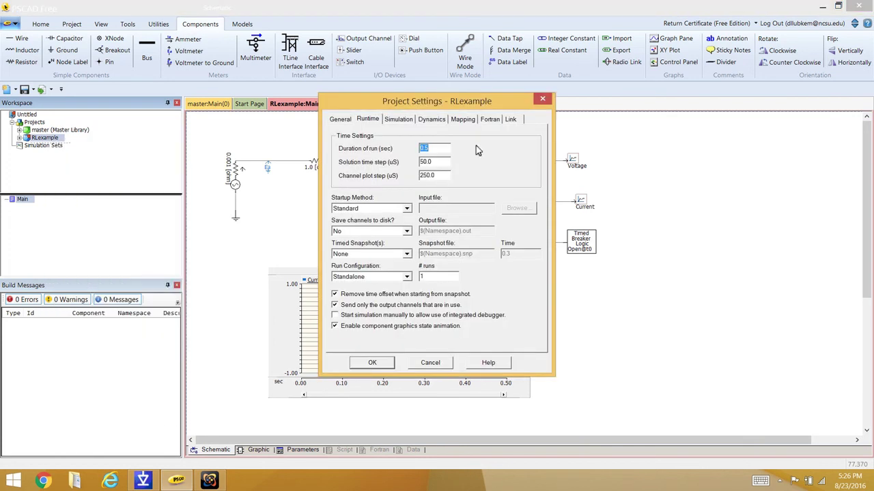
pyautogui.click(431, 151)
pyautogui.doubleClick(432, 152)
pyautogui.write('0.2')
pyautogui.moveTo(438, 163); pyautogui.dragTo(417, 162)
pyautogui.write('199')
pyautogui.press('BackSpace')
pyautogui.press('BackSpace')
pyautogui.write('00')
pyautogui.click(375, 364)
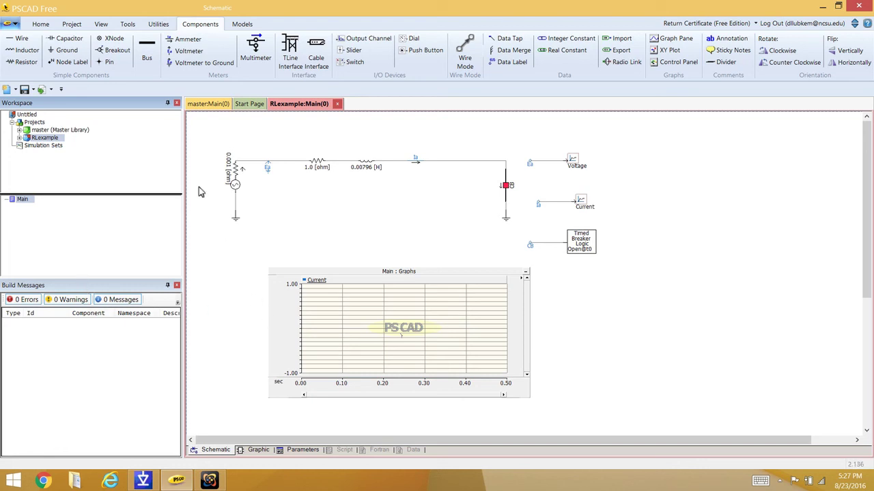
# Run the RLexample project, dismiss the build notice and check the errors in the build messages.
pyautogui.click(43, 25)
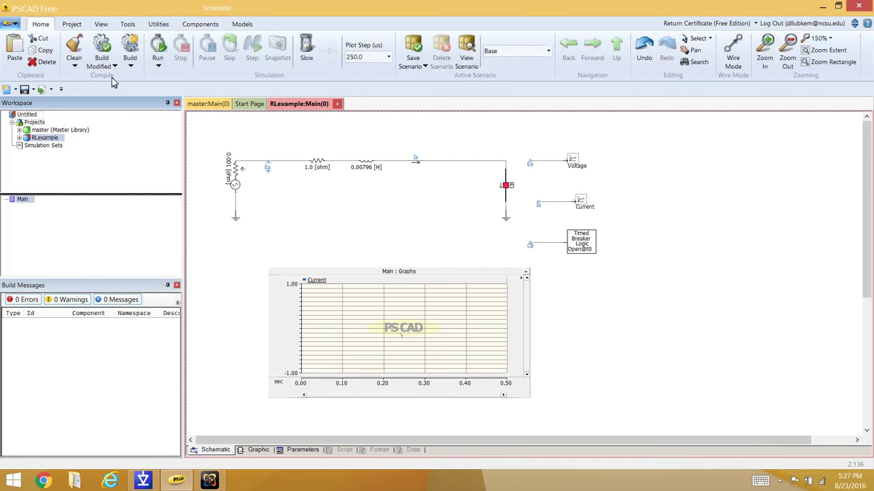
pyautogui.click(158, 65)
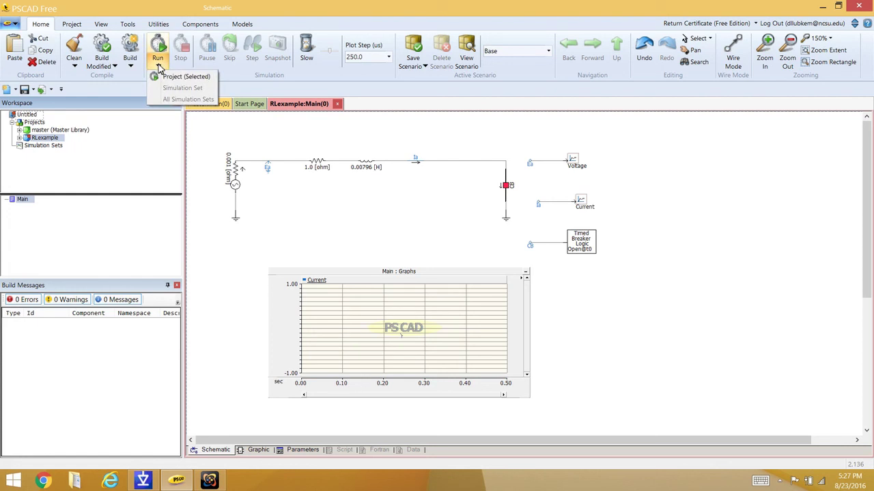
pyautogui.click(162, 46)
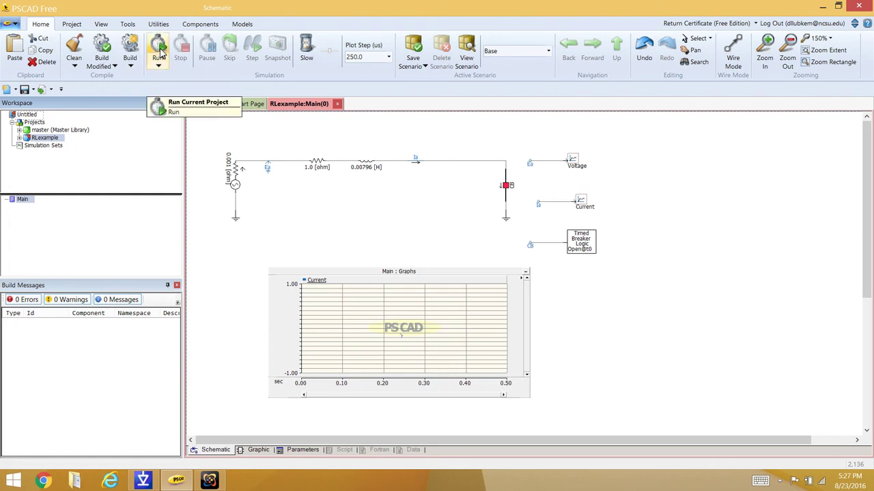
pyautogui.click(160, 49)
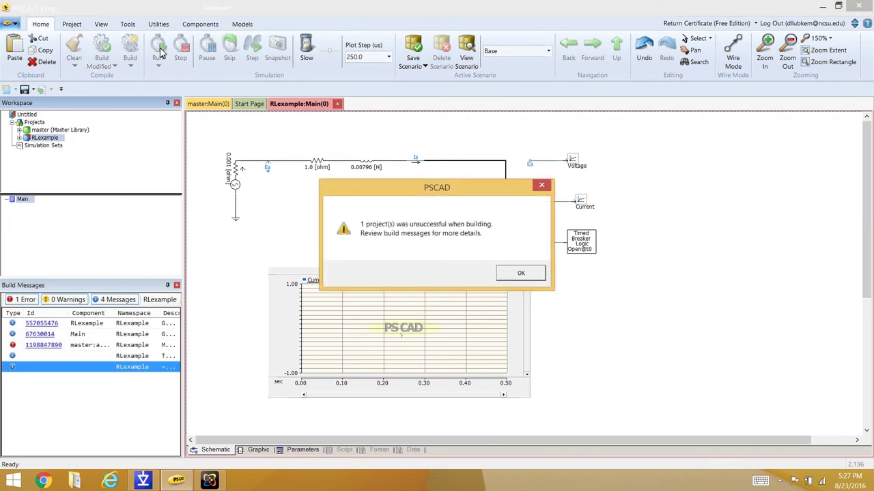
pyautogui.click(522, 273)
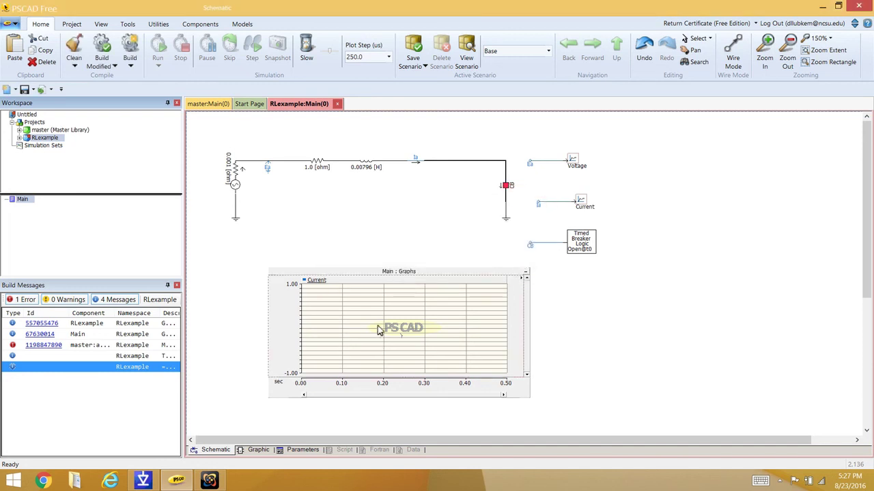
pyautogui.click(30, 301)
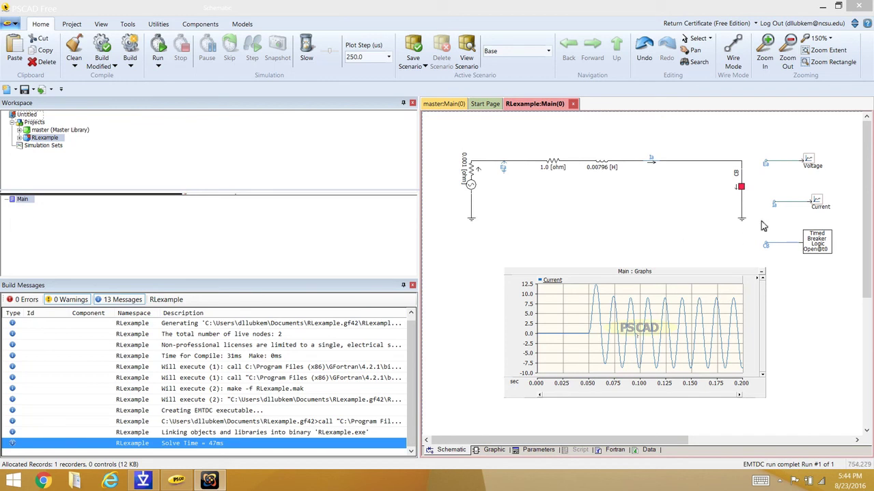
# Inspect the breaker, the overlay graph's Y-axis properties and the horizontal axis properties, closing the dialogs without changes.
pyautogui.click(743, 191)
pyautogui.moveTo(743, 191)
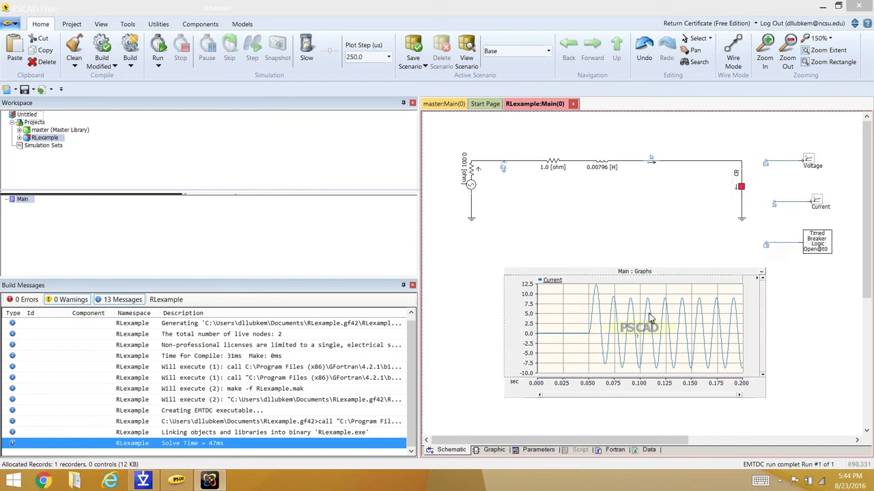
pyautogui.doubleClick(531, 320)
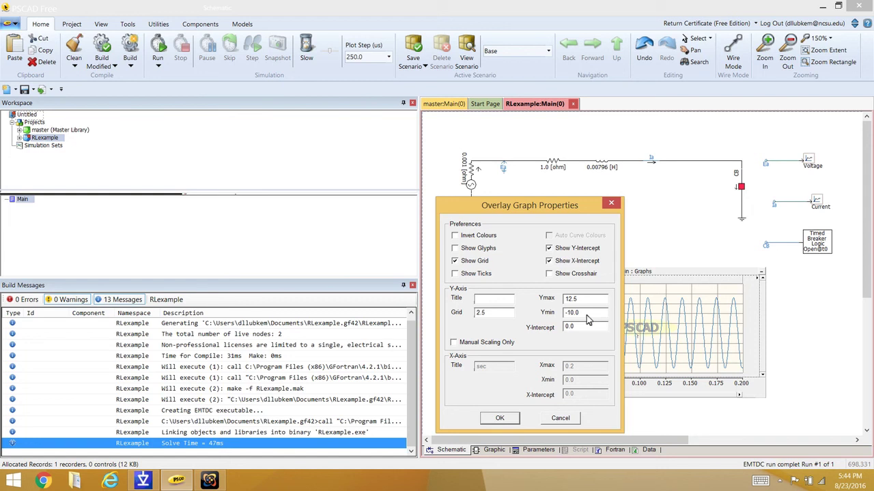
pyautogui.click(610, 203)
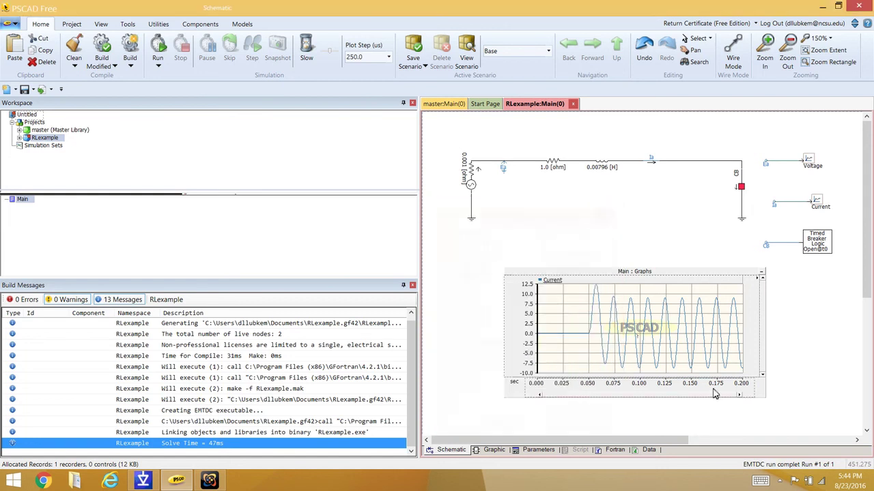
pyautogui.doubleClick(681, 387)
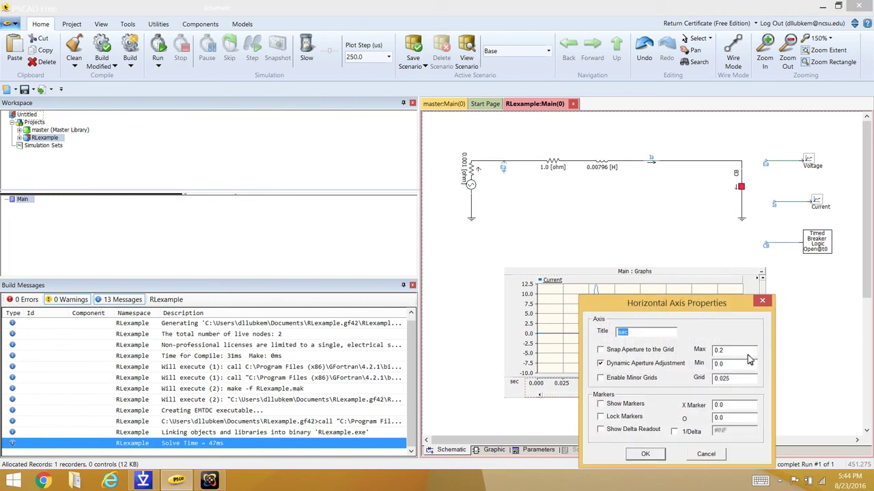
pyautogui.click(763, 301)
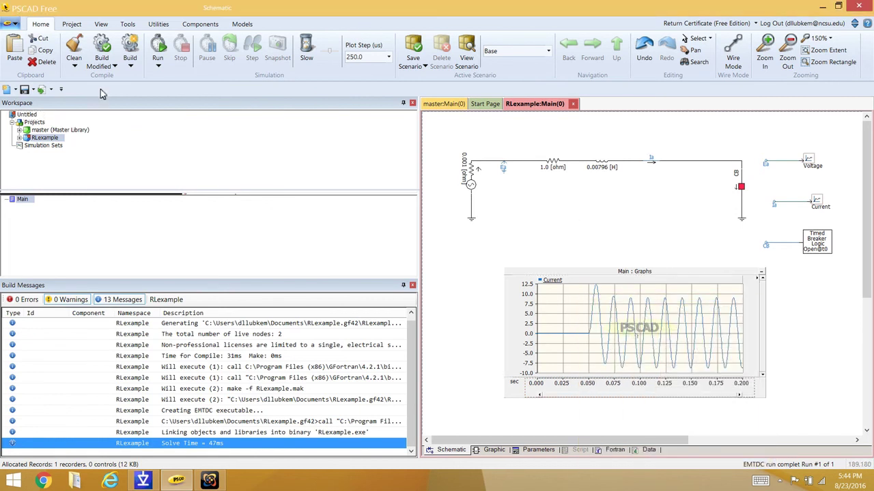
# Run the RLexample simulation again and inspect the Current curve in the graph.
pyautogui.click(160, 50)
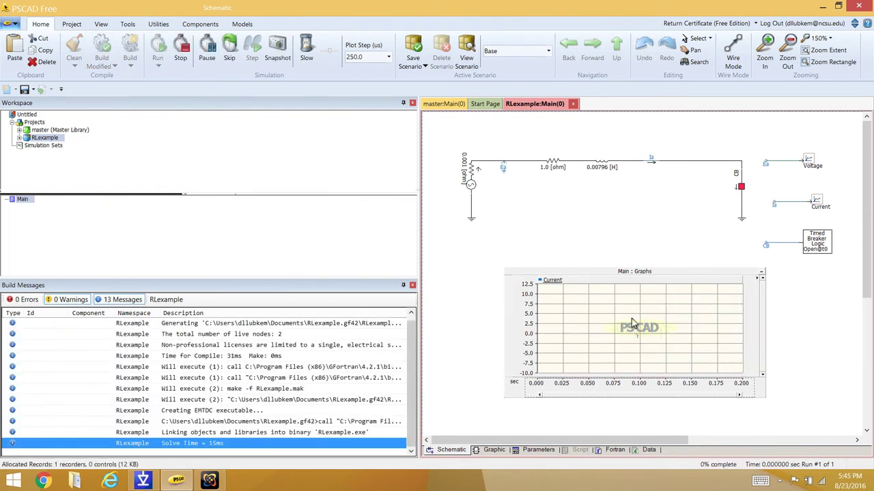
pyautogui.moveTo(629, 323)
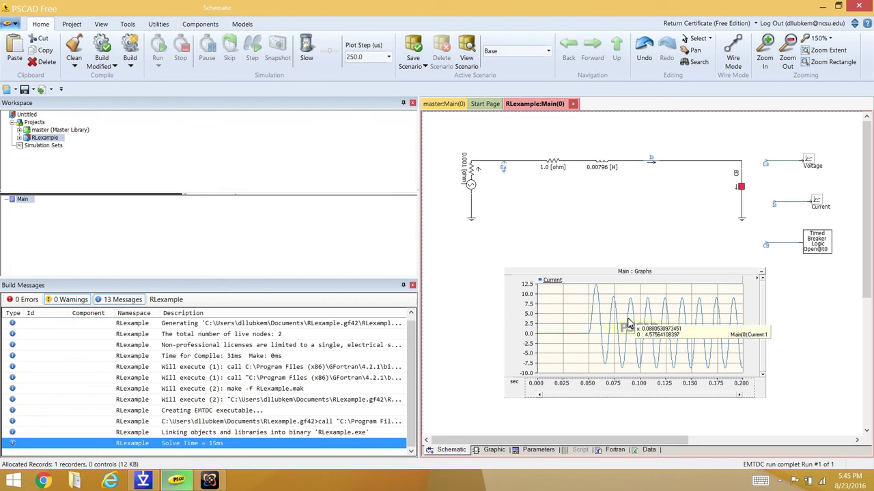